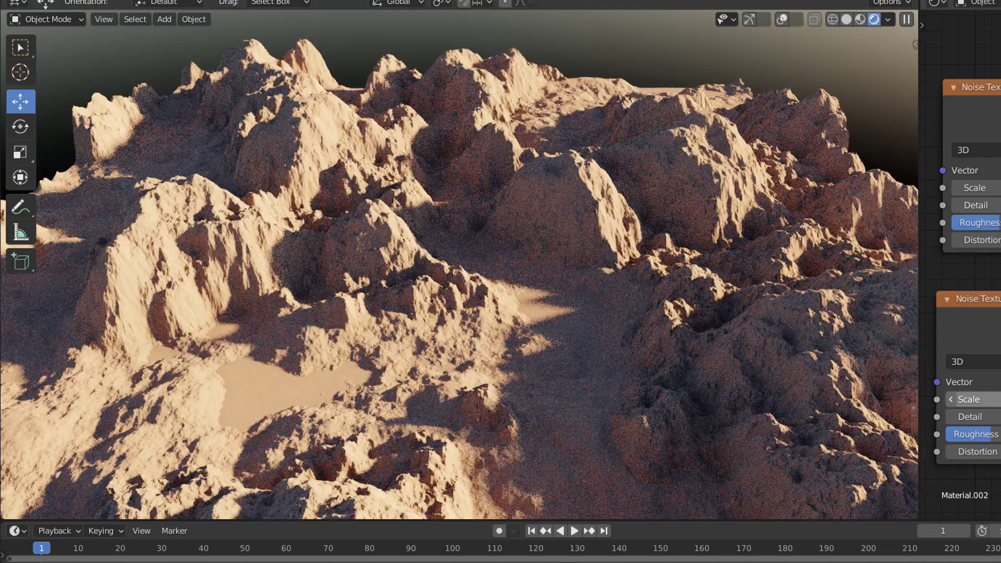
pyautogui.moveTo(989, 399); pyautogui.dragTo(998, 400)
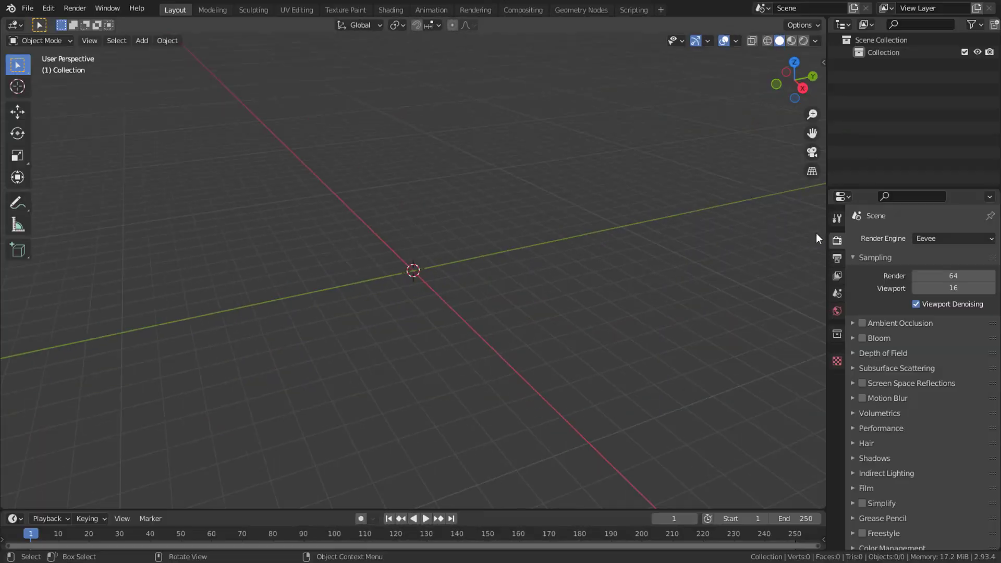
# Set the render engine to Cycles with the Experimental feature set and GPU Compute as the device
pyautogui.click(935, 239)
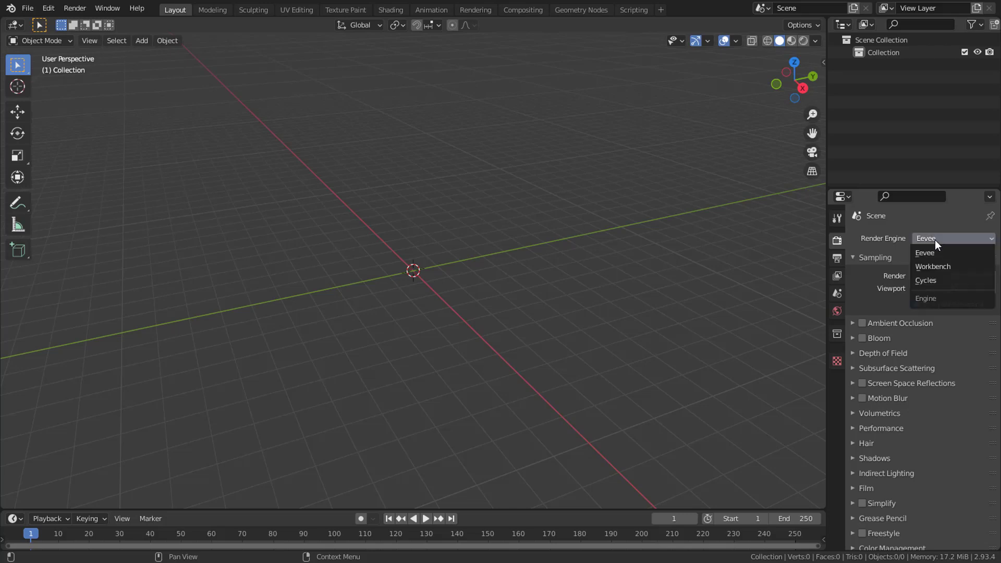
pyautogui.click(934, 278)
pyautogui.click(936, 252)
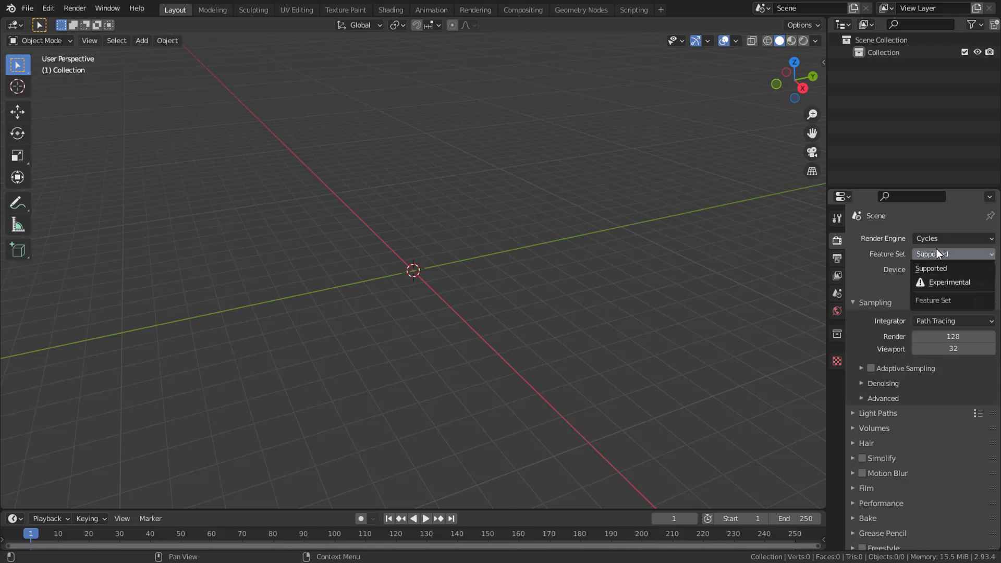
pyautogui.click(939, 282)
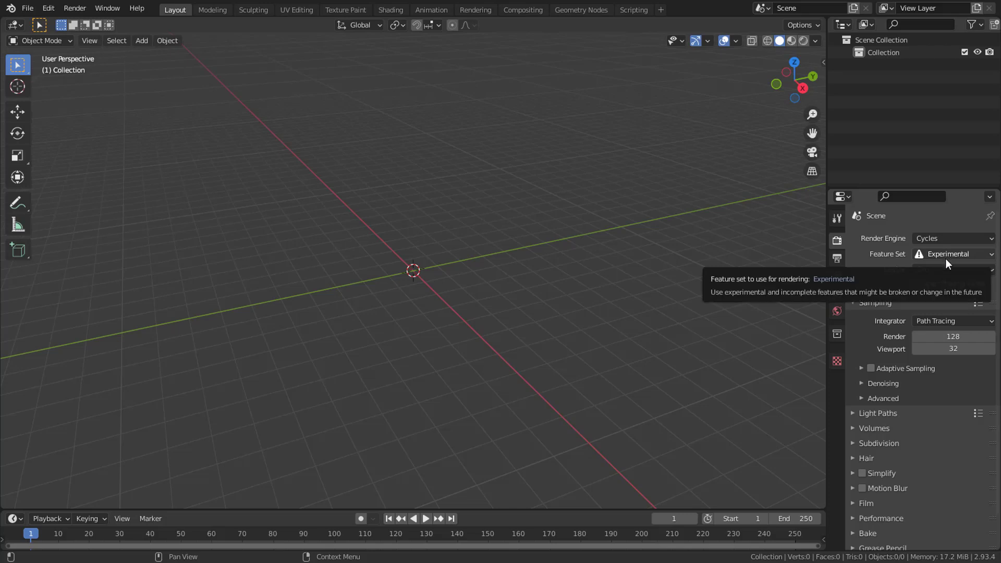
pyautogui.click(924, 269)
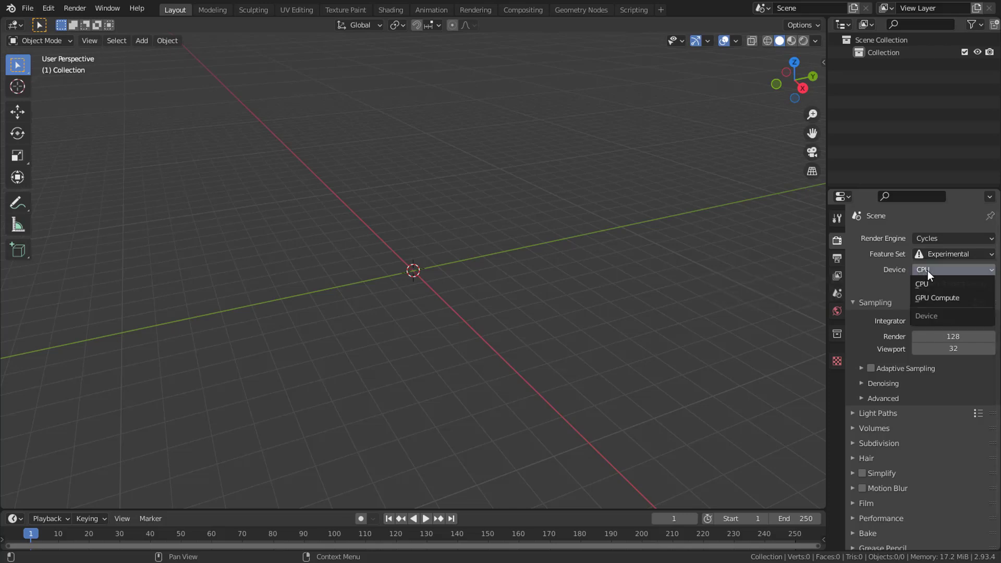
pyautogui.click(935, 298)
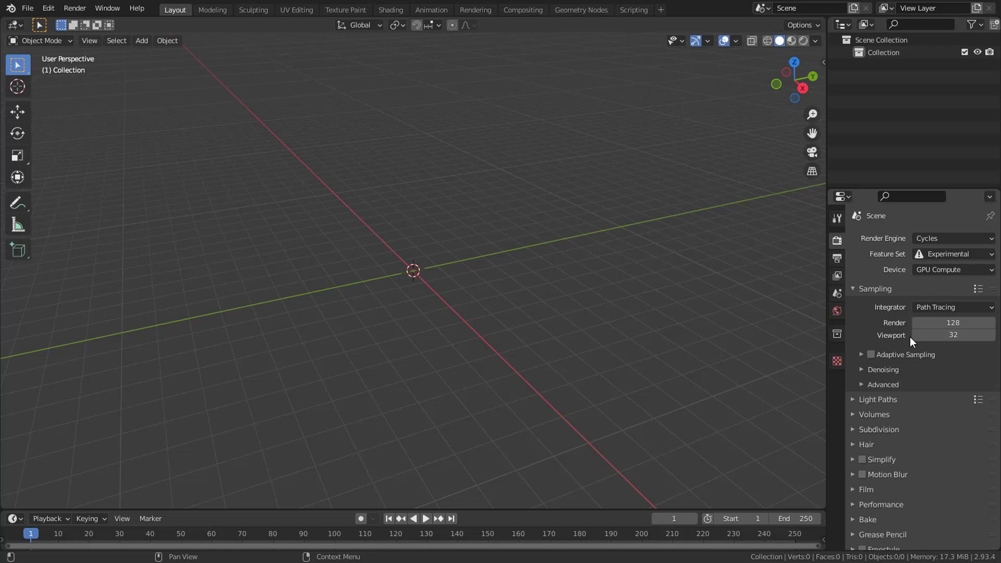
# Set the Cycles viewport sample count to 16
pyautogui.click(958, 334)
pyautogui.write('1')
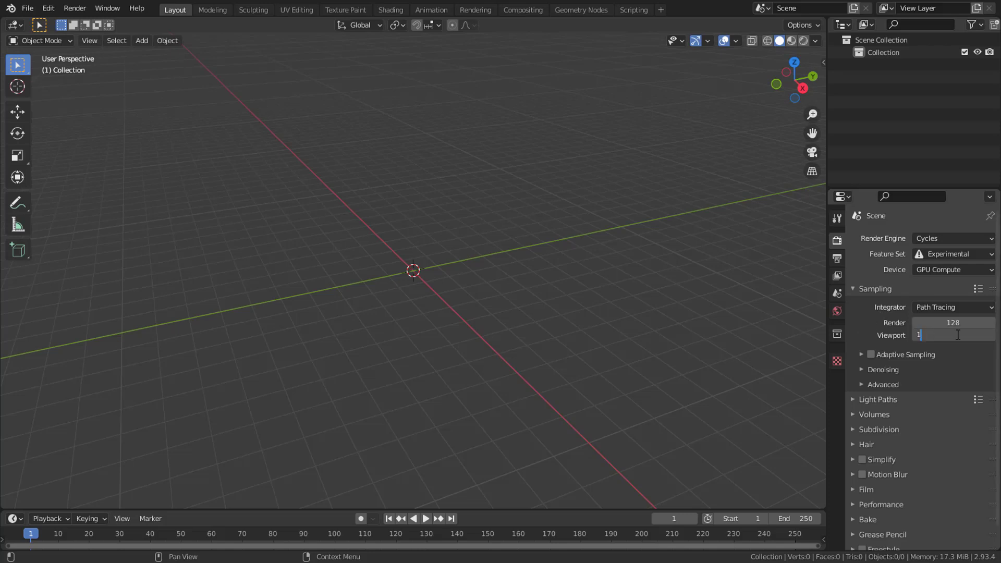
pyautogui.write('6')
pyautogui.press('Return')
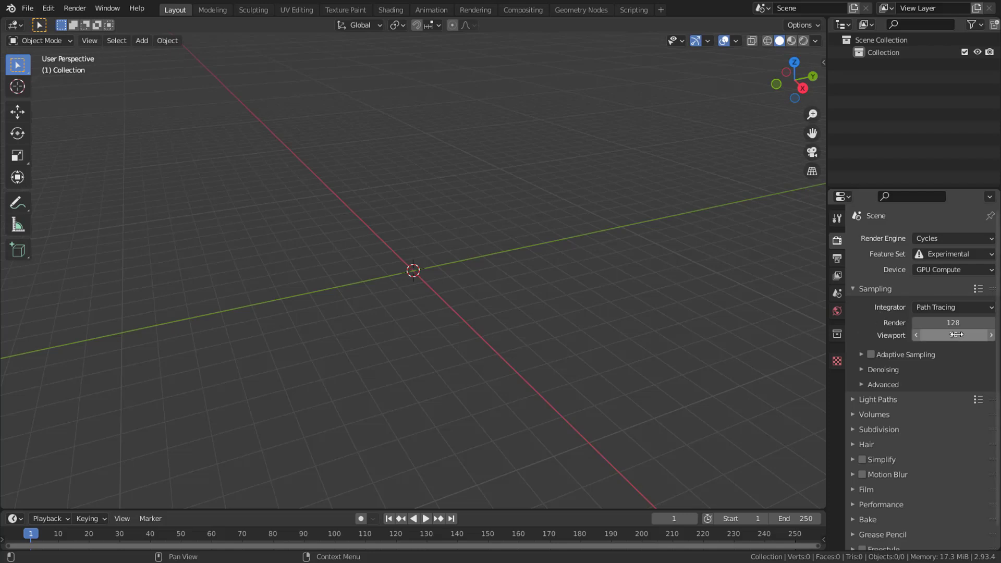
# Add a mesh plane at the world origin with a size of 20 m
pyautogui.hotkey('shift', 'a')
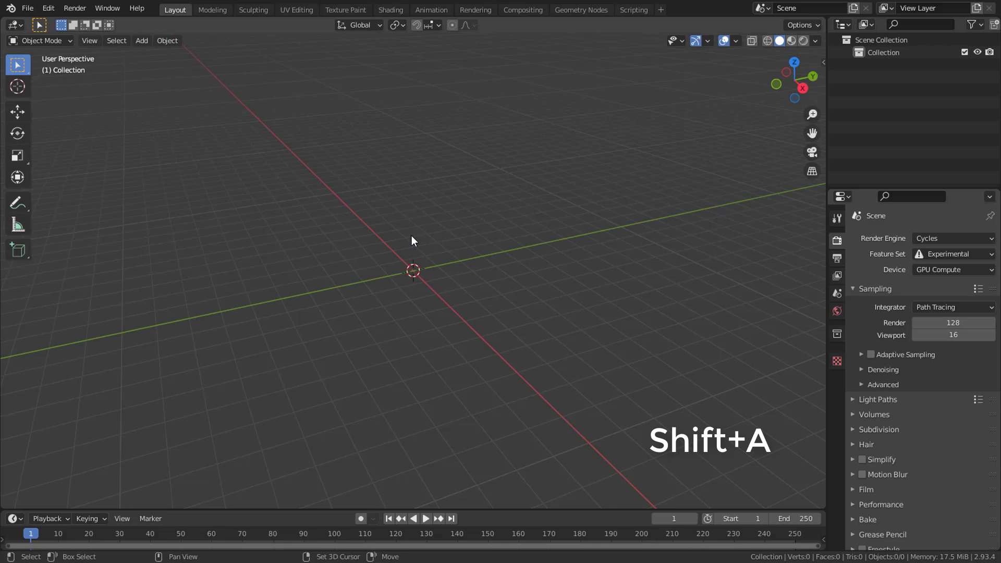
pyautogui.moveTo(409, 235)
pyautogui.click(481, 237)
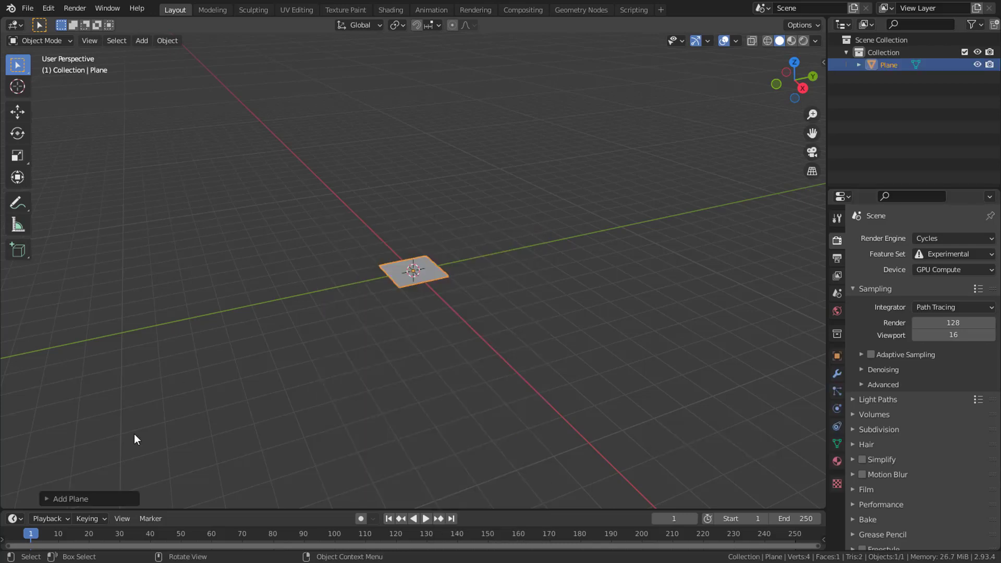
pyautogui.click(78, 499)
pyautogui.click(172, 390)
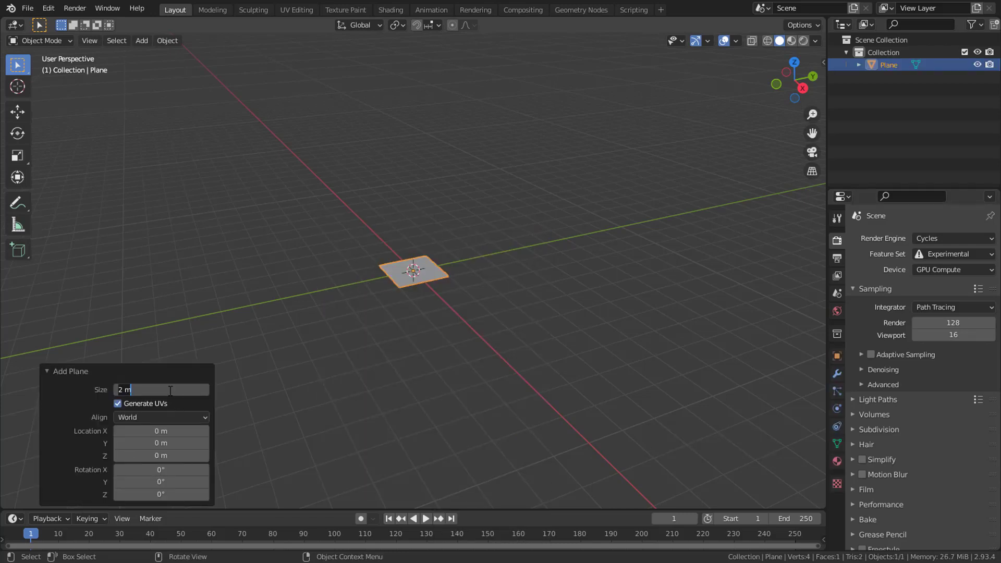
pyautogui.write('20')
pyautogui.press('Return')
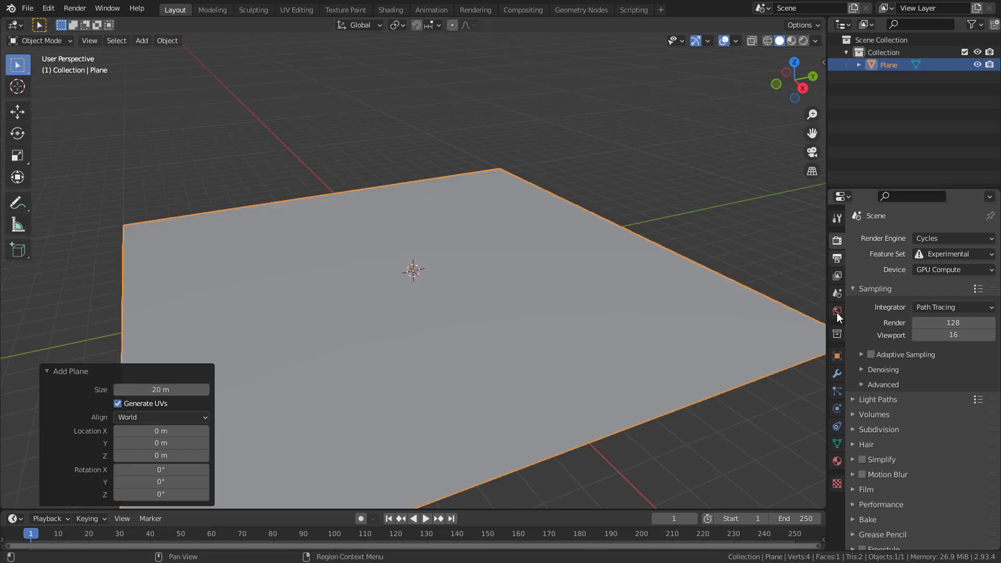
# Add a Subdivision Surface modifier to the plane, using the Simple type with Adaptive Subdivision enabled
pyautogui.click(838, 372)
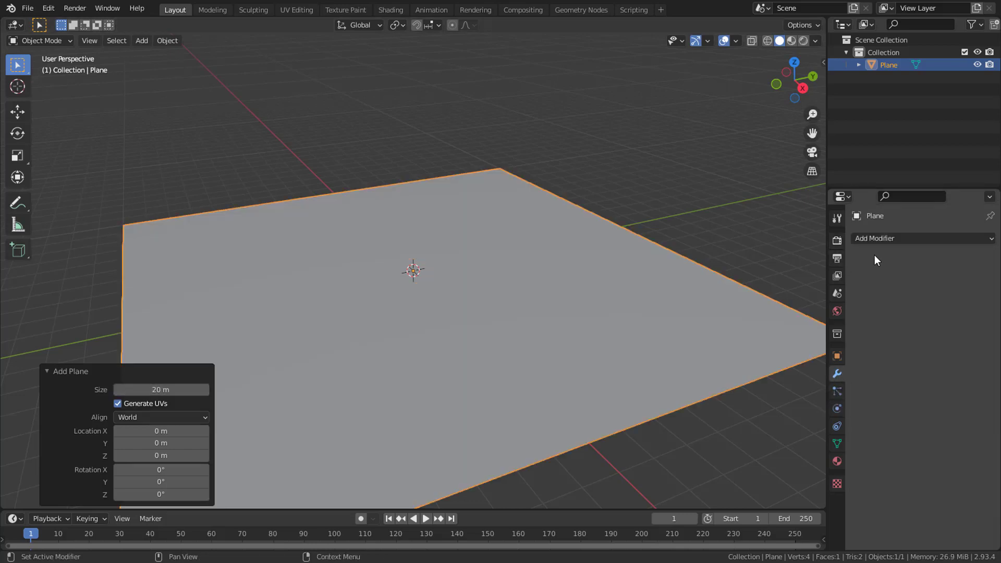
pyautogui.click(883, 239)
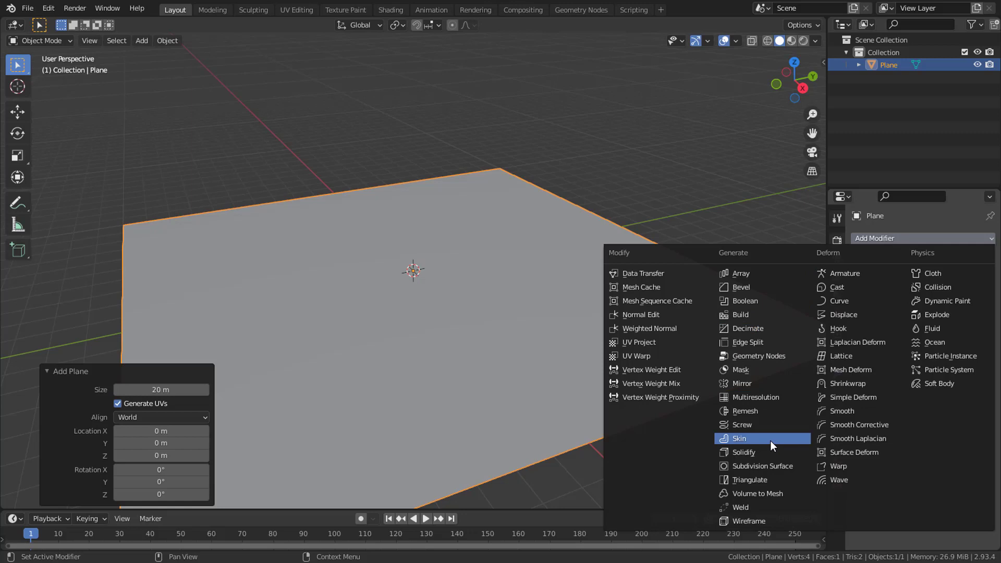
pyautogui.click(759, 468)
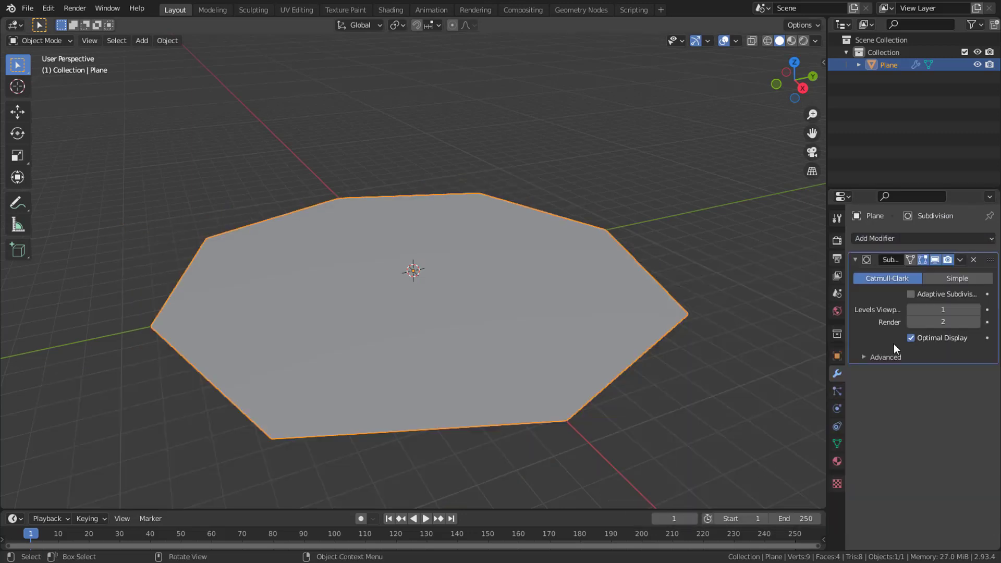
pyautogui.click(968, 279)
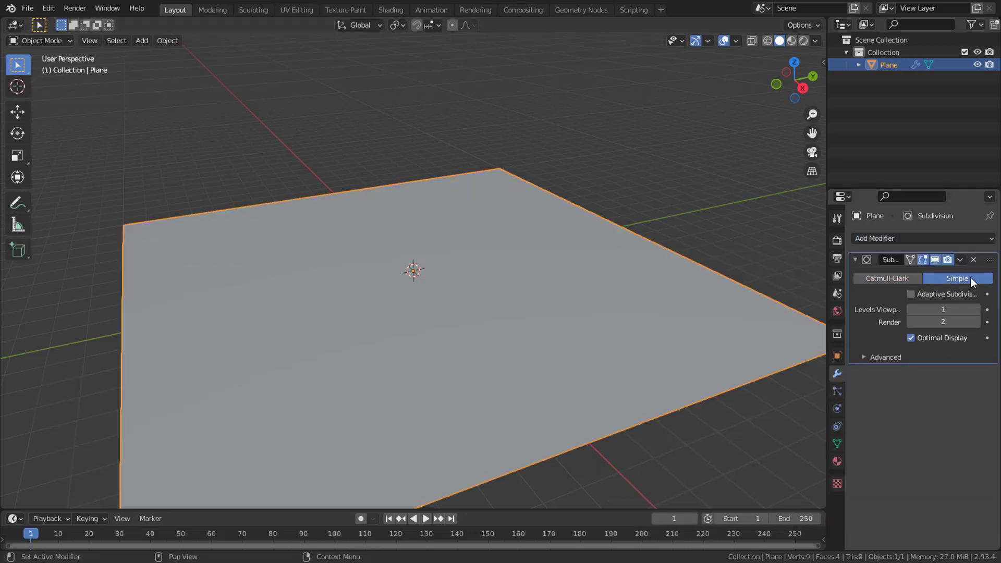
pyautogui.click(910, 294)
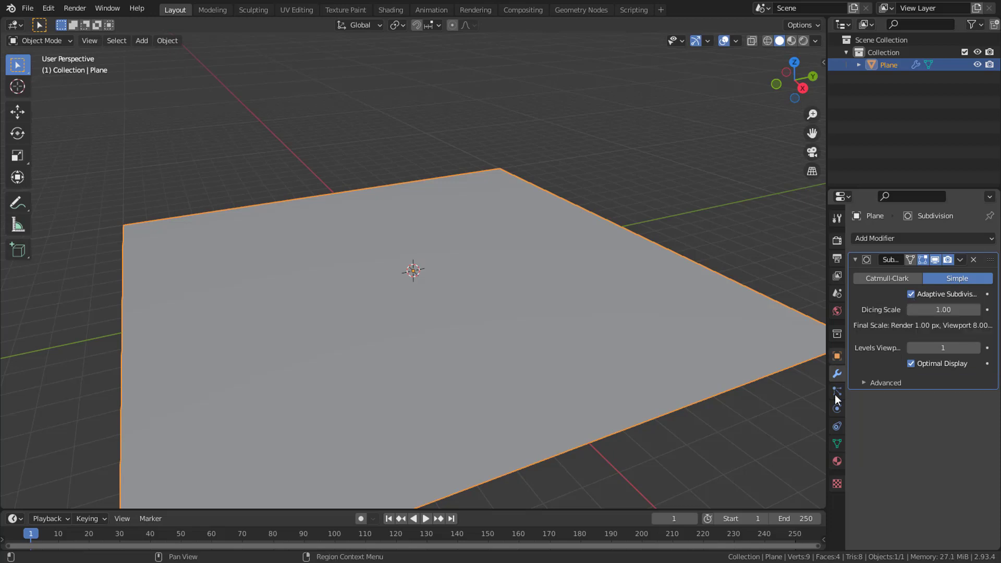
# Create a new material on the plane and set its surface displacement method to Displacement and Bump
pyautogui.click(836, 461)
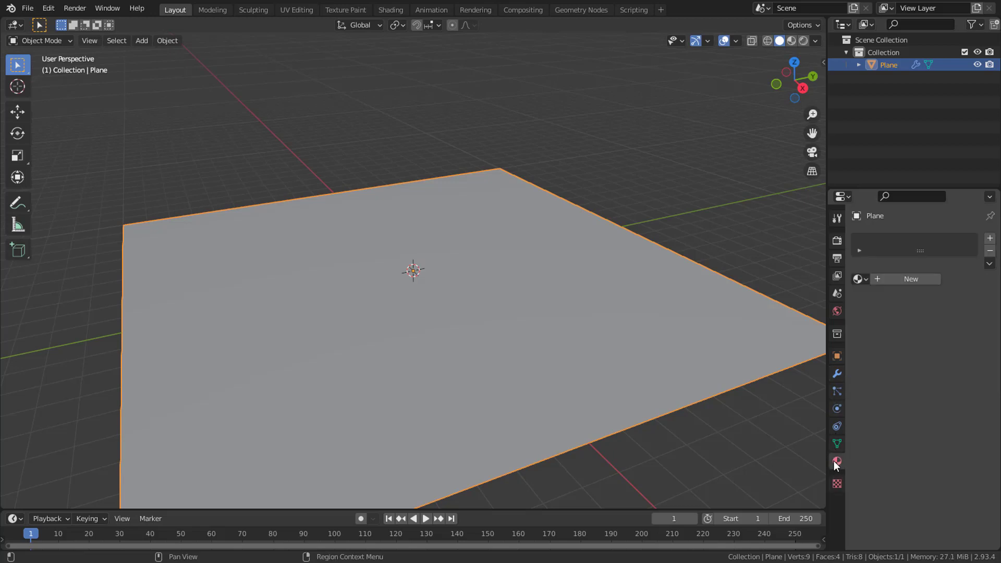
pyautogui.click(894, 279)
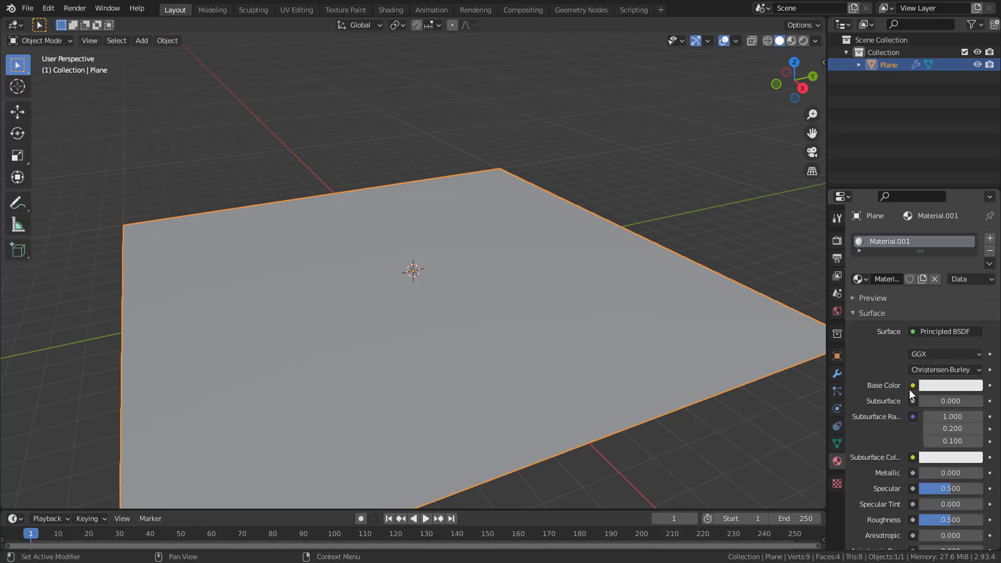
pyautogui.scroll(-12, 909, 390)
pyautogui.scroll(-1, 909, 390)
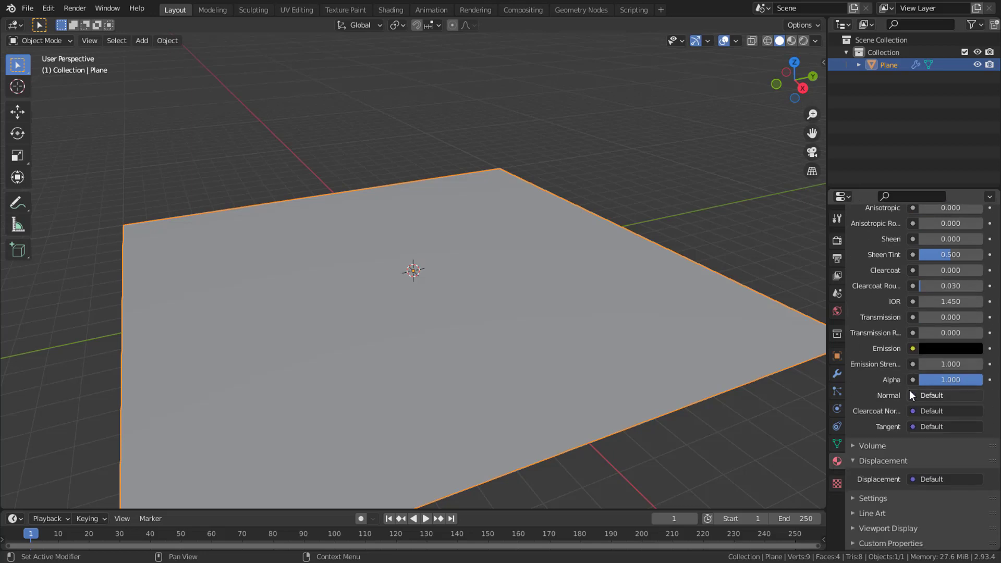
pyautogui.click(875, 498)
pyautogui.scroll(-6, 878, 496)
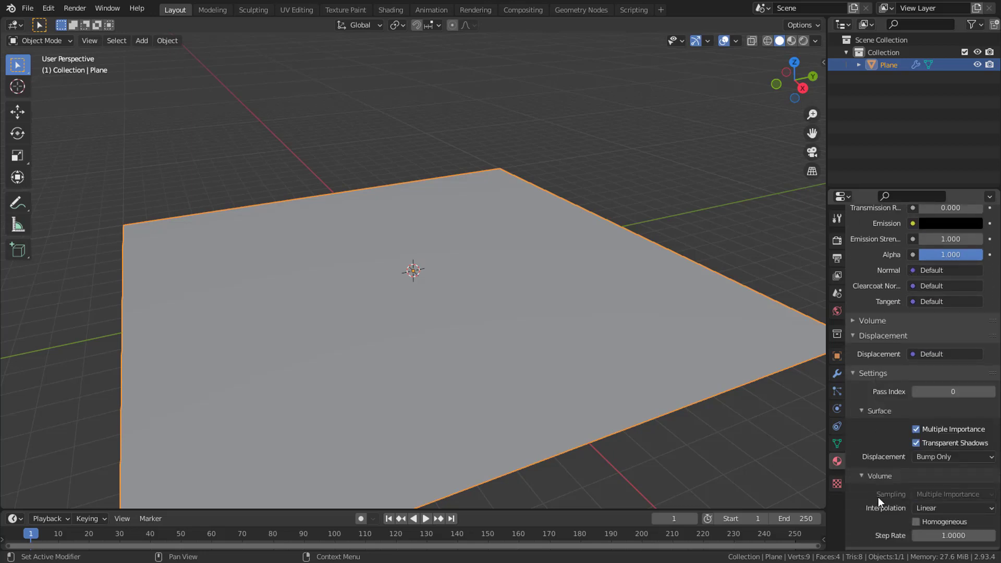
pyautogui.click(929, 431)
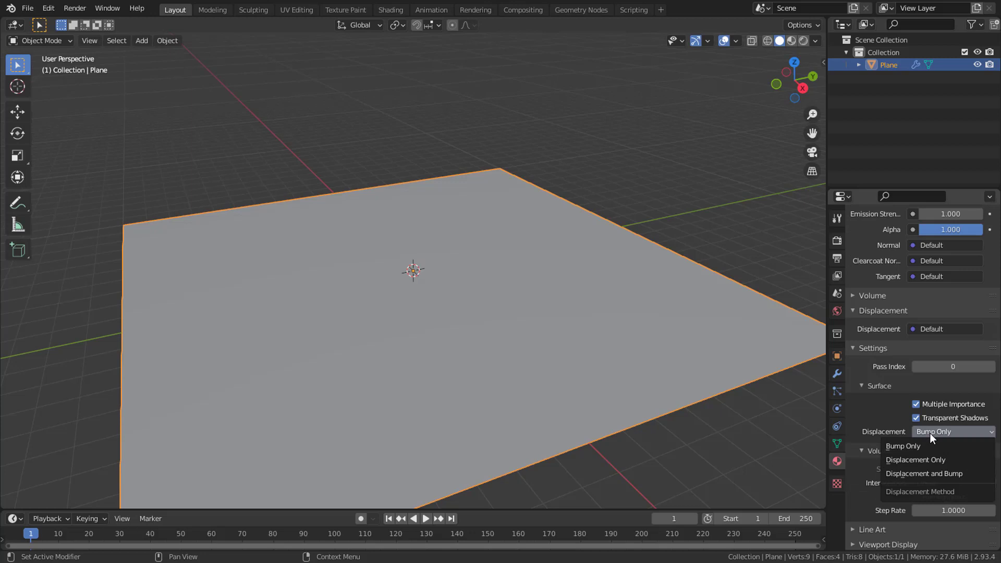
pyautogui.click(928, 474)
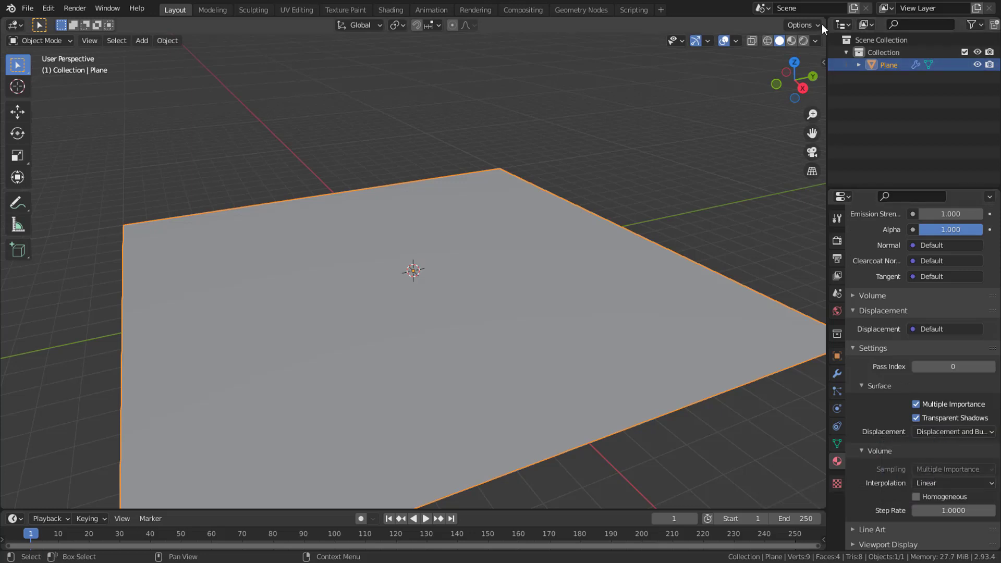
# Split the 3D viewport in two and turn the new area into a Shader Editor with its sidebar hidden
pyautogui.moveTo(824, 18); pyautogui.dragTo(474, 23)
pyautogui.click(491, 24)
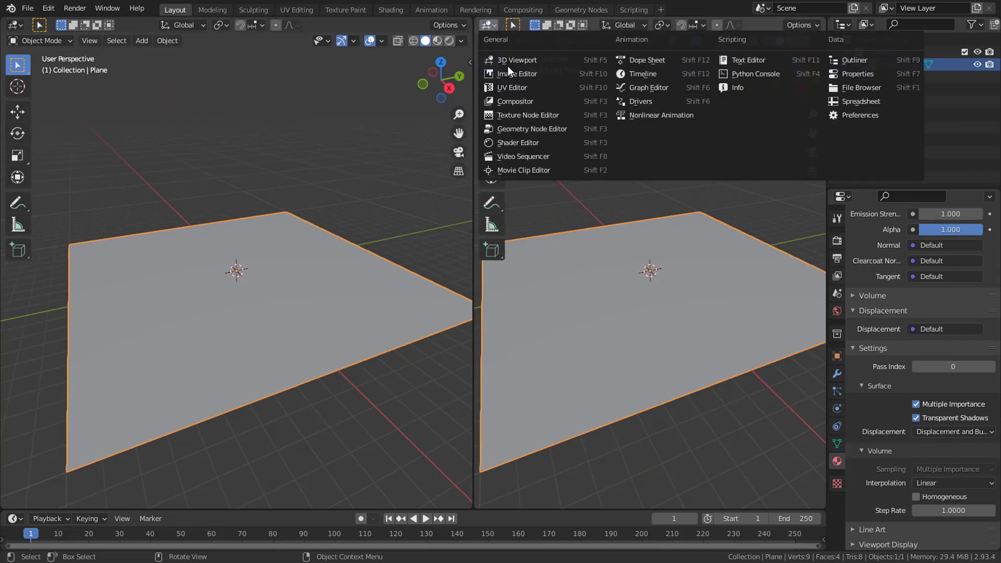
pyautogui.click(526, 143)
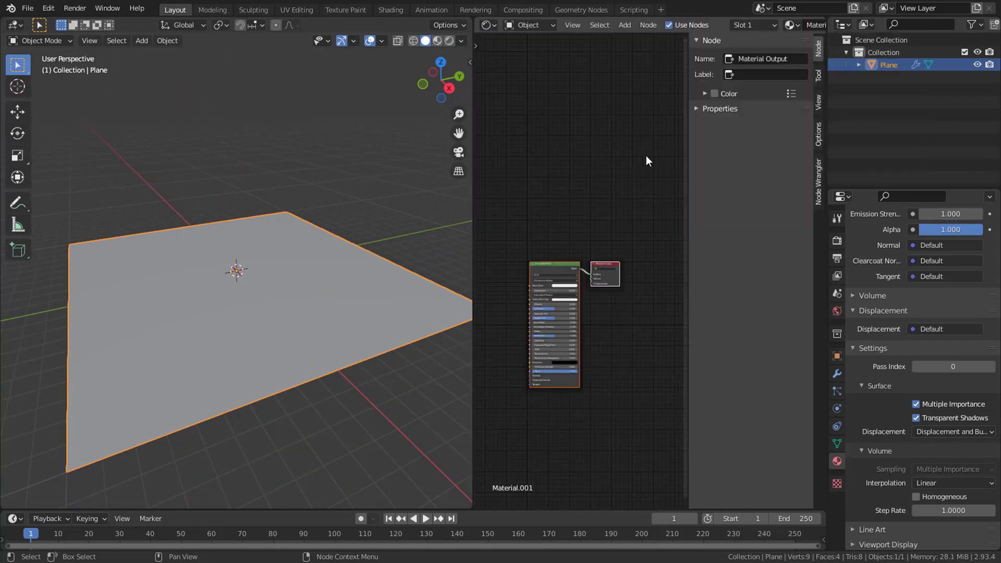
pyautogui.press('n')
# Move the Principled BSDF node well away from the Material Output node to free space between them
pyautogui.scroll(5, 657, 276)
pyautogui.moveTo(657, 275); pyautogui.dragTo(695, 140, button='middle')
pyautogui.scroll(-3, 695, 139)
pyautogui.click(628, 148)
pyautogui.scroll(-4, 628, 149)
pyautogui.moveTo(634, 182); pyautogui.dragTo(514, 131)
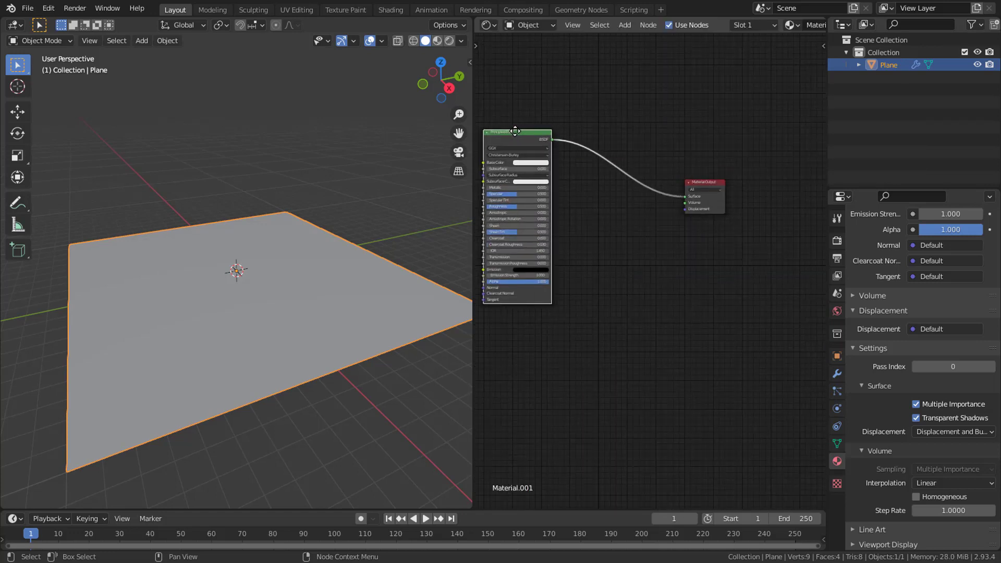
# Show the viewport in Rendered shading and limit rendering to a region around the middle of the plane
pyautogui.click(449, 40)
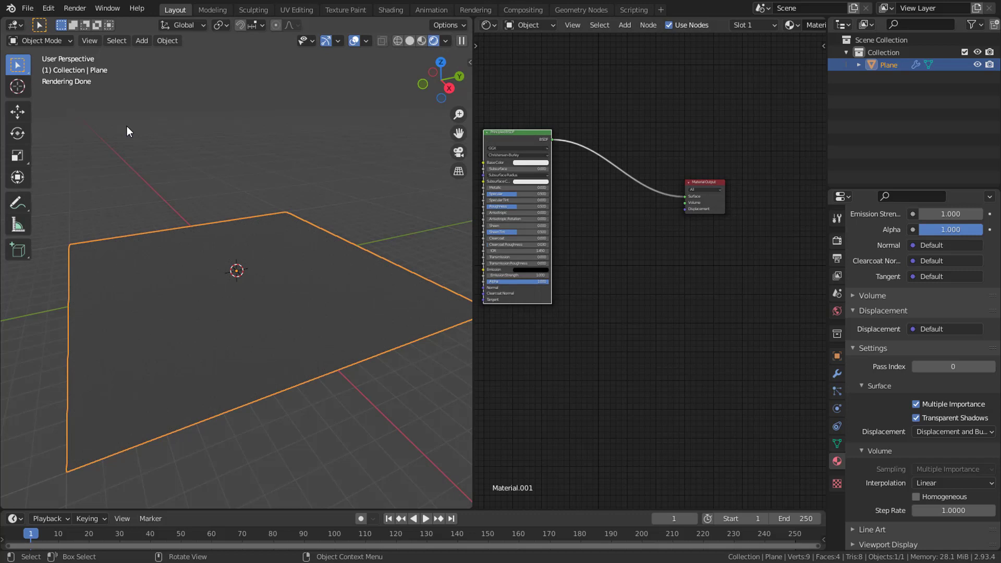
pyautogui.hotkey('ctrl', 'b')
pyautogui.moveTo(68, 112); pyautogui.dragTo(405, 461)
pyautogui.moveTo(405, 461); pyautogui.dragTo(280, 272, button='middle')
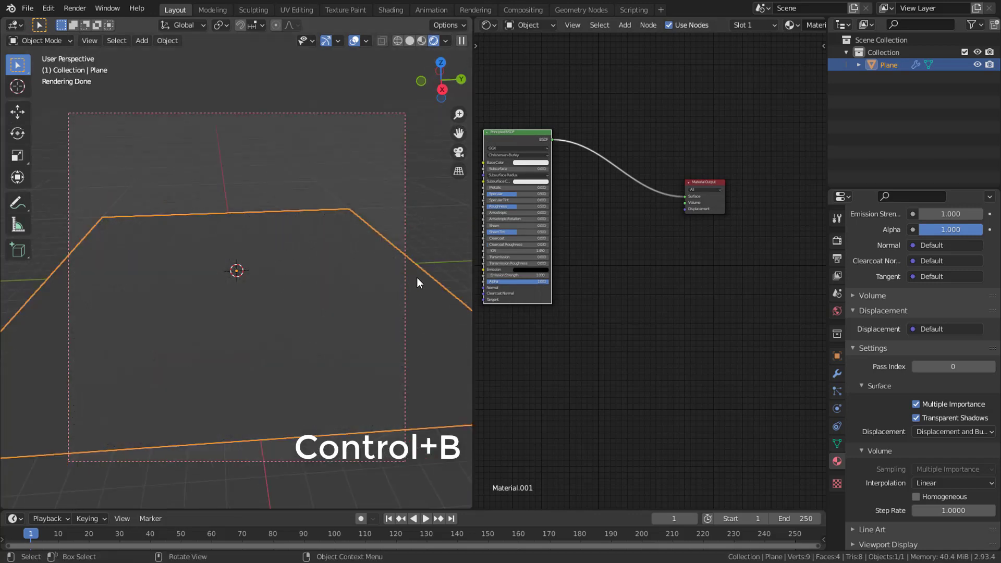
# Use a Sky Texture as the world background color and set the background strength to 0.4
pyautogui.click(837, 311)
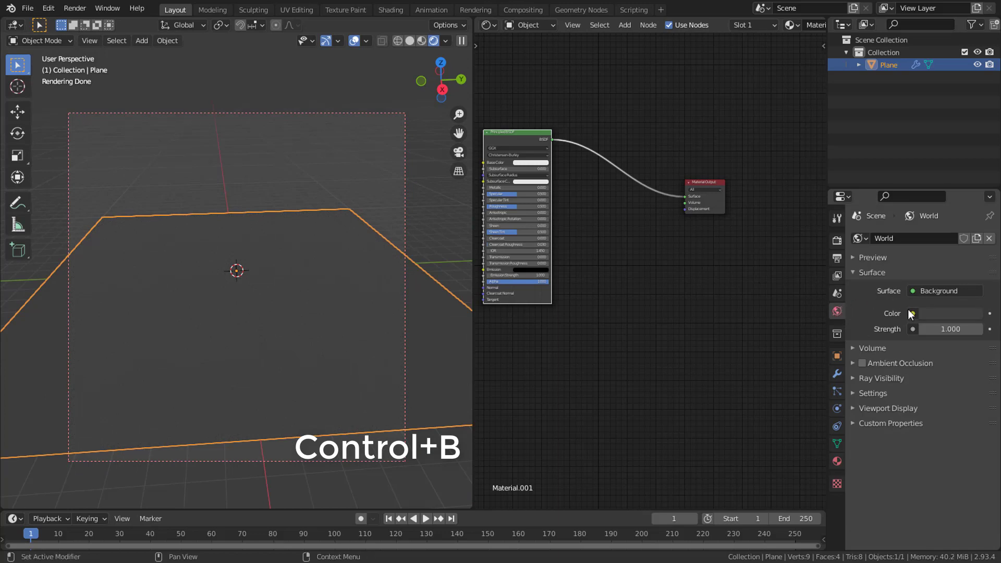
pyautogui.click(913, 314)
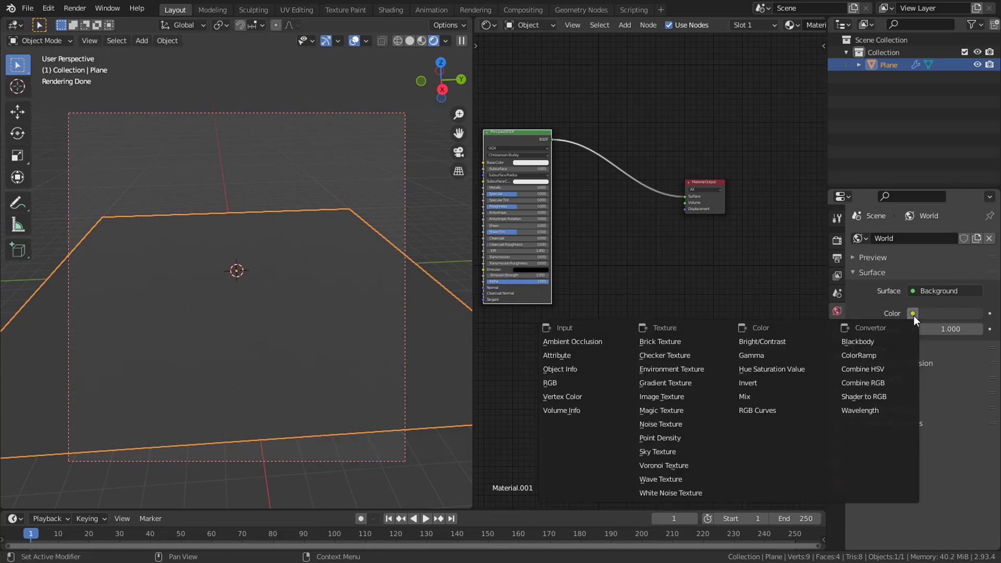
pyautogui.click(659, 453)
pyautogui.click(945, 472)
pyautogui.write('1.0')
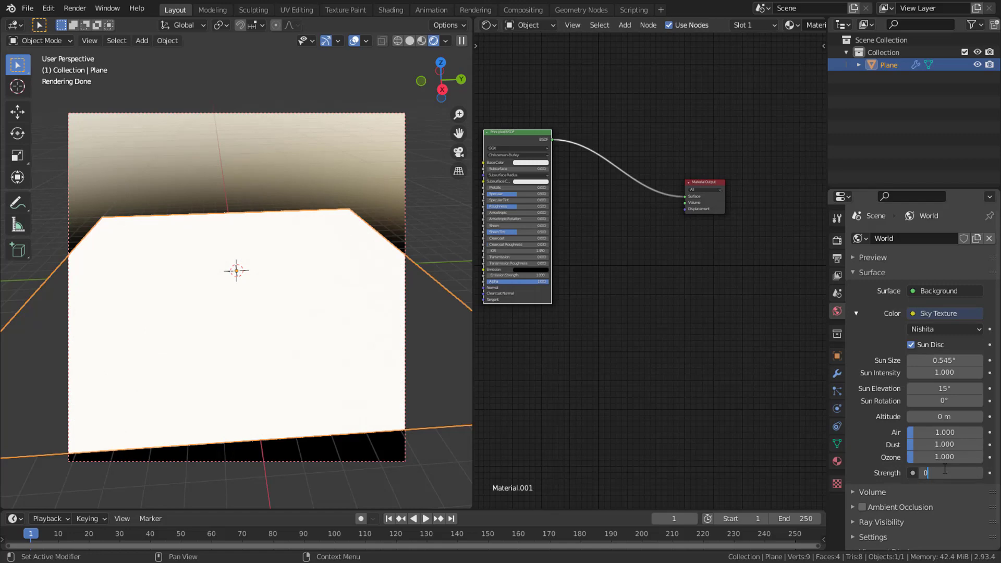
pyautogui.write('4')
pyautogui.press('Return')
# Give the Principled BSDF a brown base color, a specular of 0 and a roughness of 1
pyautogui.moveTo(521, 138); pyautogui.dragTo(550, 137)
pyautogui.click(518, 191)
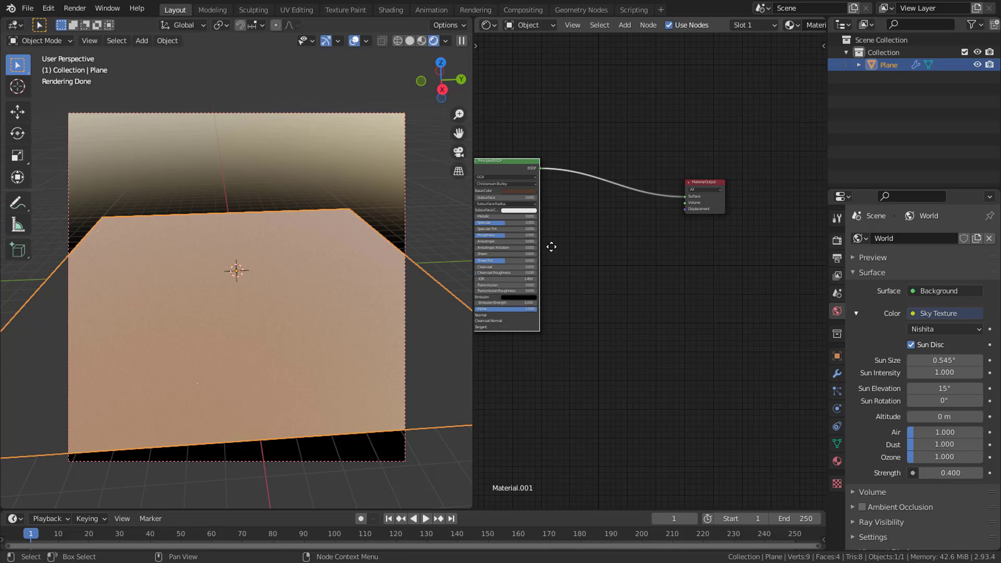
pyautogui.scroll(9, 552, 245)
pyautogui.scroll(-4, 693, 240)
pyautogui.moveTo(755, 237); pyautogui.dragTo(598, 205, button='middle')
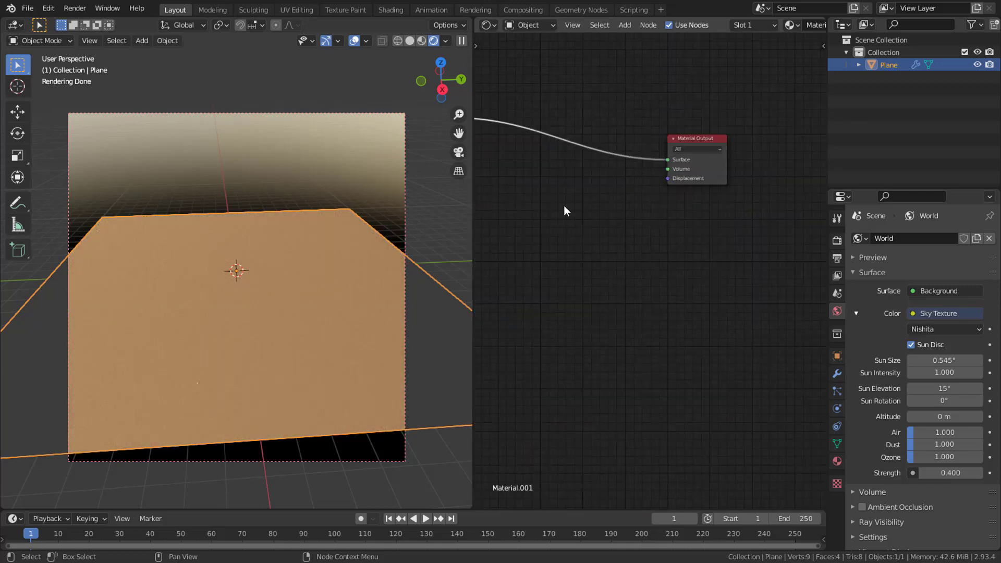
# Widen the Shader Editor and move the Material Output node farther from the Principled BSDF node
pyautogui.moveTo(472, 196); pyautogui.dragTo(403, 194)
pyautogui.moveTo(609, 219); pyautogui.dragTo(637, 228, button='middle')
pyautogui.moveTo(706, 179); pyautogui.dragTo(785, 228)
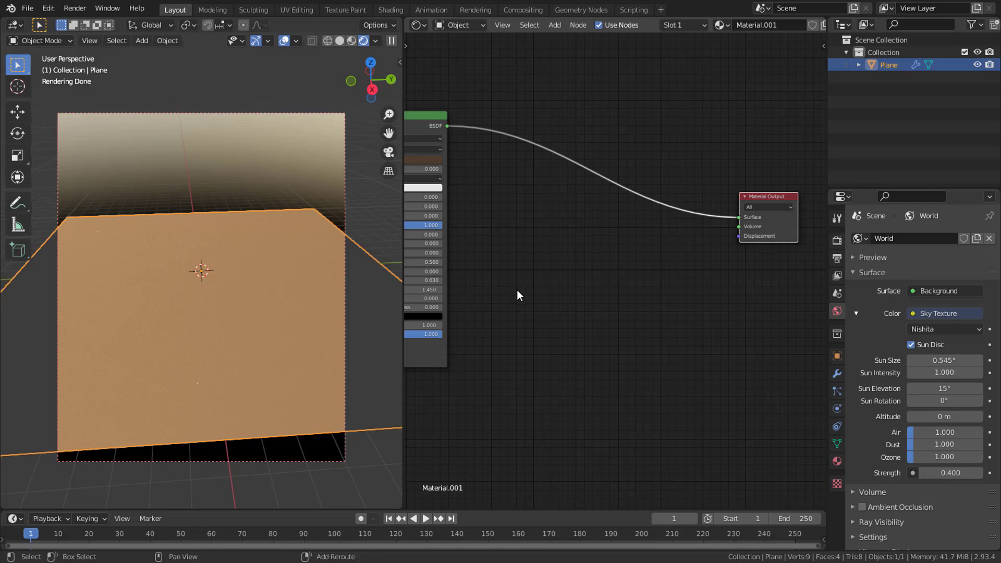
# Add a Noise Texture node and connect its Fac output to the Material Output's Displacement input
pyautogui.hotkey('shift', 'a')
pyautogui.moveTo(502, 343)
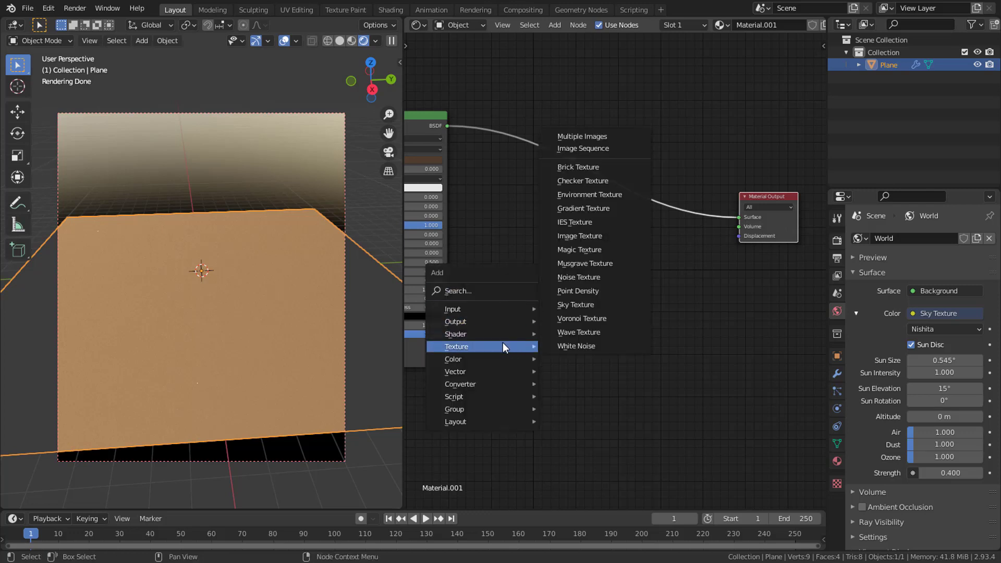
pyautogui.click(584, 277)
pyautogui.click(498, 278)
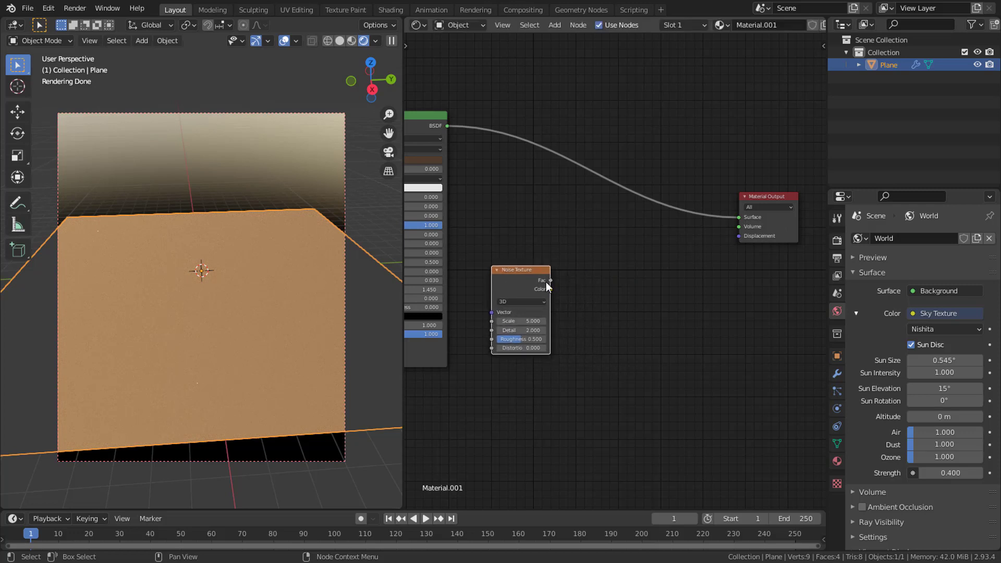
pyautogui.moveTo(549, 280); pyautogui.dragTo(739, 235)
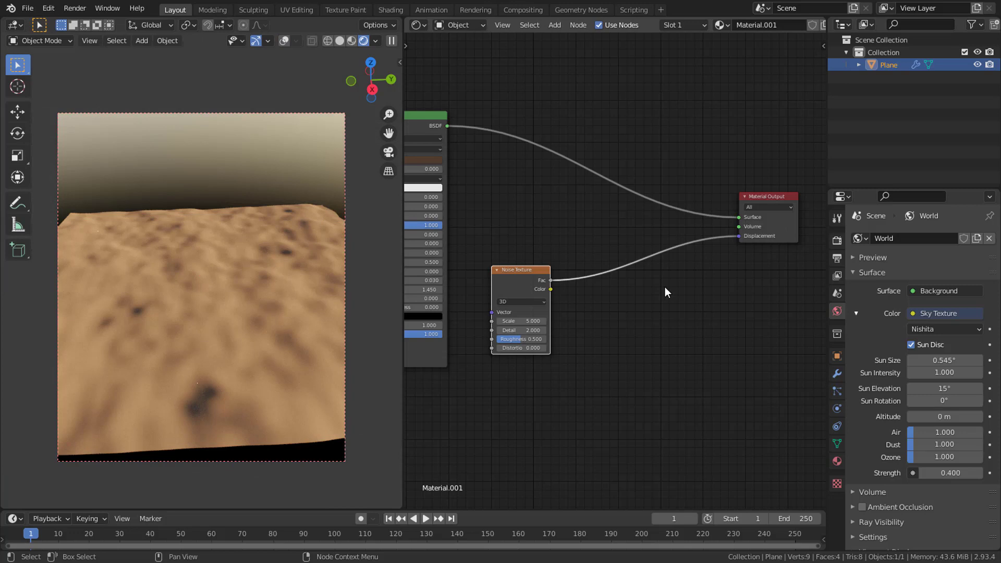
# Insert a Displacement node before the Material Output, feed the noise Fac into Height, and set its midlevel to 0 and scale to 4.7
pyautogui.hotkey('shift', 'a')
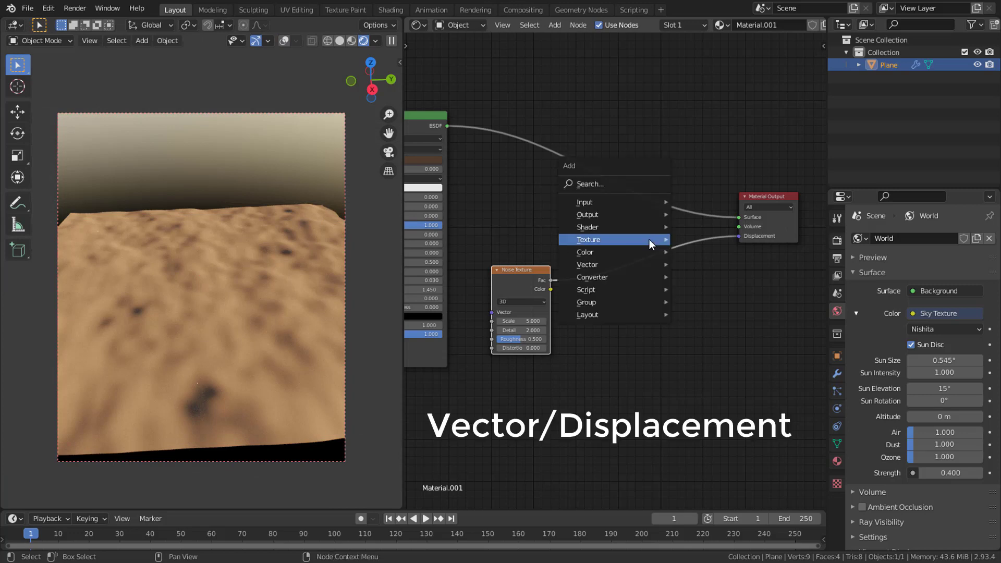
pyautogui.moveTo(595, 265)
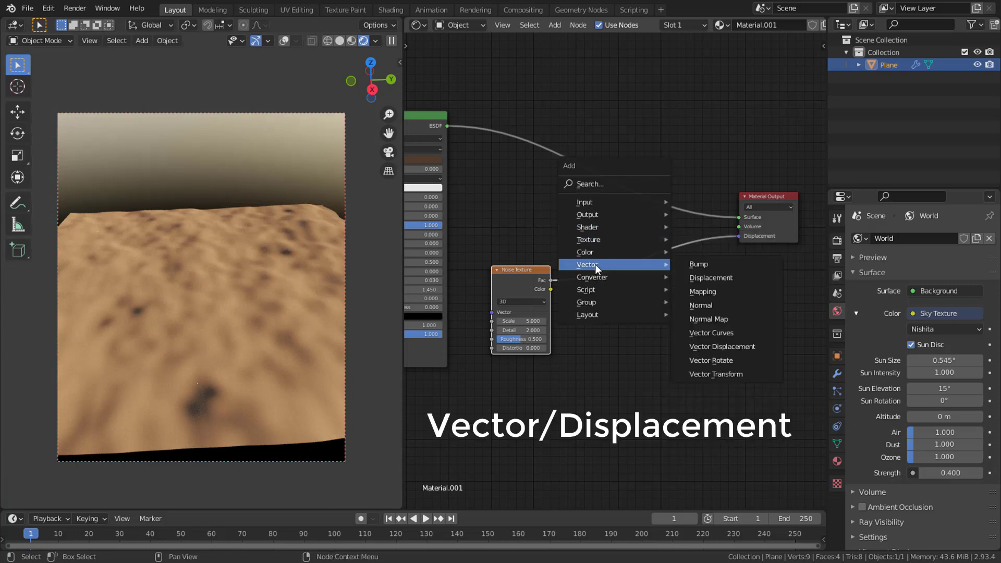
pyautogui.click(719, 279)
pyautogui.click(655, 235)
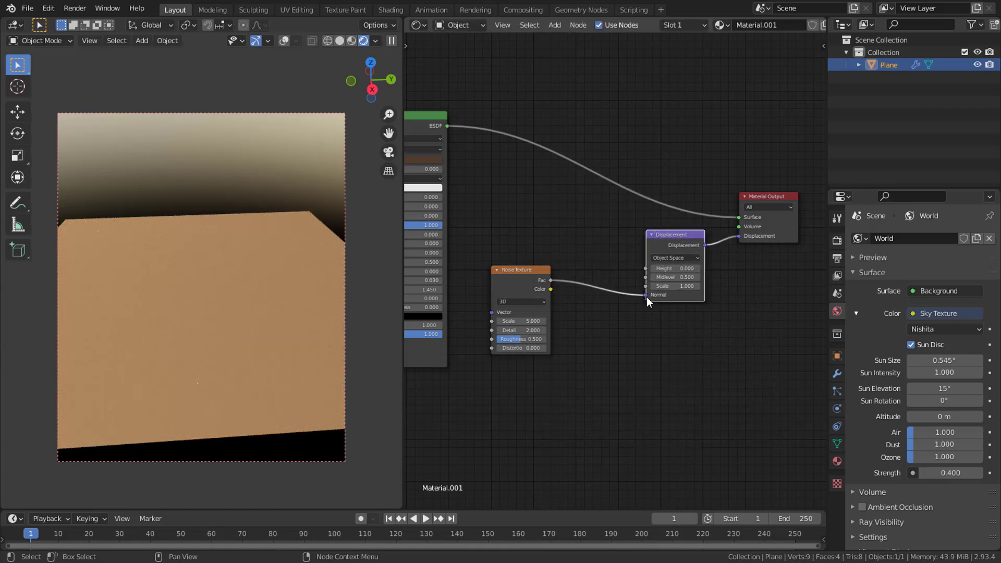
pyautogui.moveTo(645, 295); pyautogui.dragTo(795, 293)
# Set the Noise Texture's detail to 16
pyautogui.scroll(5, 689, 277)
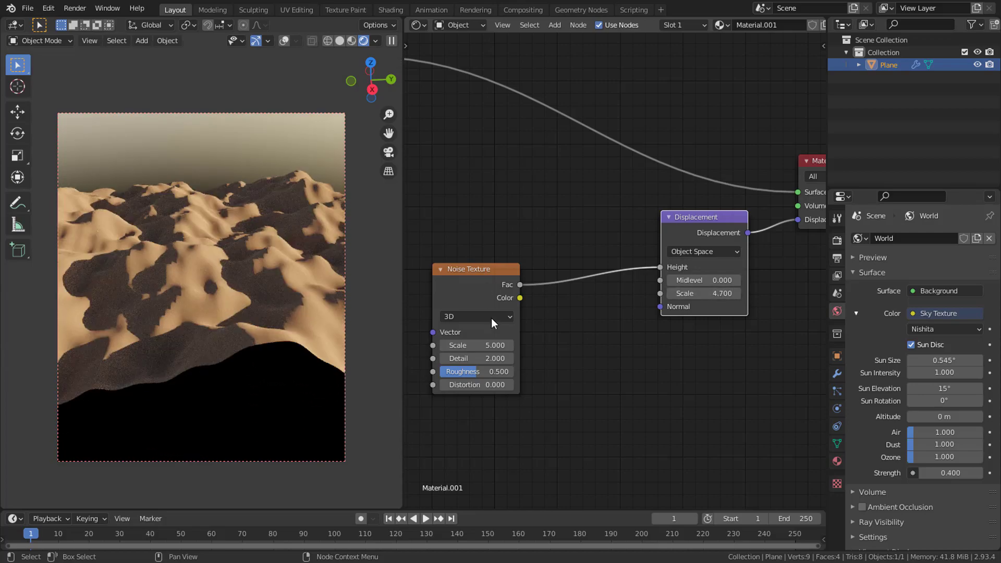
pyautogui.moveTo(479, 345)
pyautogui.mouseDown()
pyautogui.moveTo(576, 344)
pyautogui.moveTo(479, 345)
pyautogui.mouseUp()
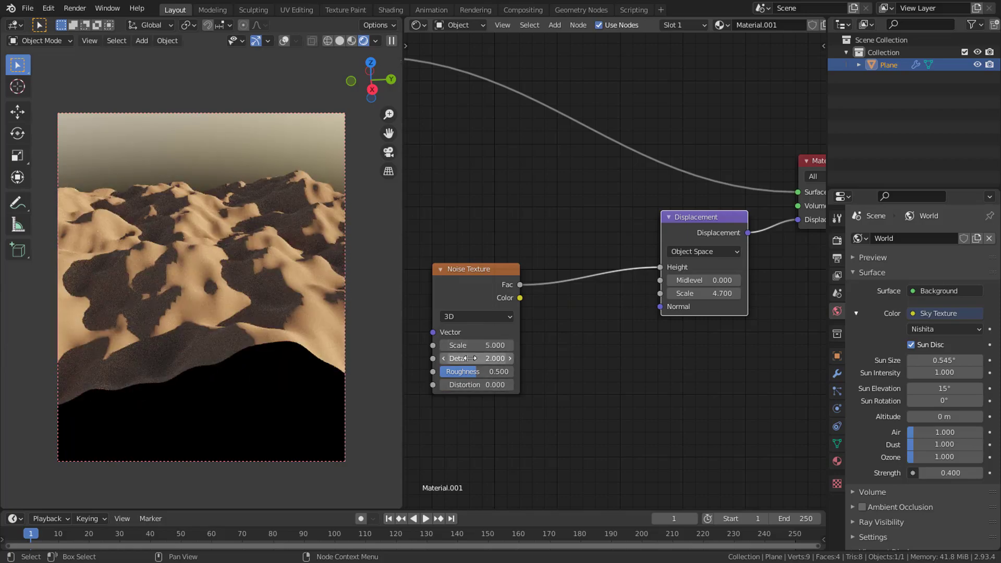
pyautogui.moveTo(473, 360)
pyautogui.mouseDown()
pyautogui.moveTo(510, 361)
pyautogui.moveTo(473, 371)
pyautogui.moveTo(484, 371)
pyautogui.mouseUp()
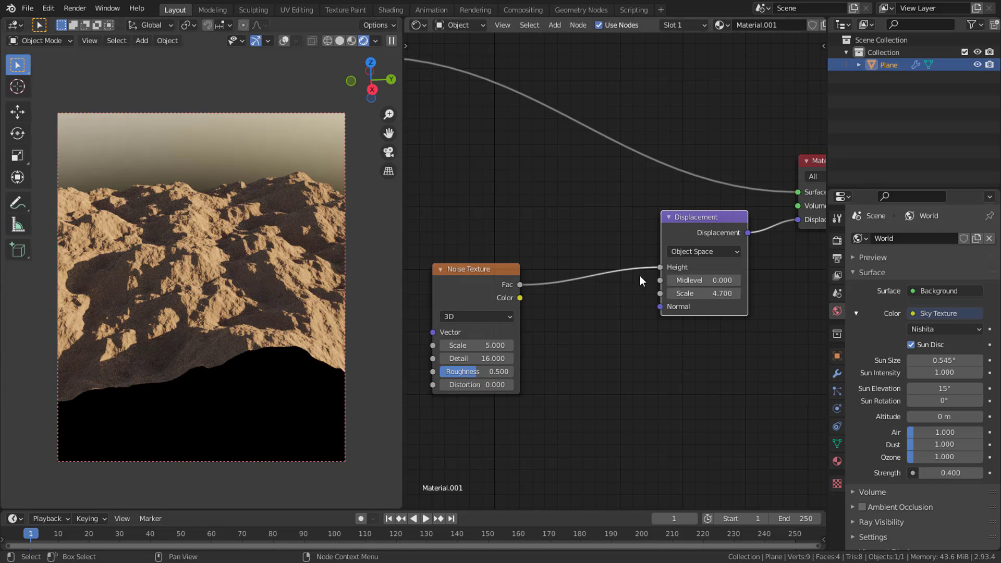
# Set the viewport dicing rate in the render subdivision settings to 4 px
pyautogui.click(837, 242)
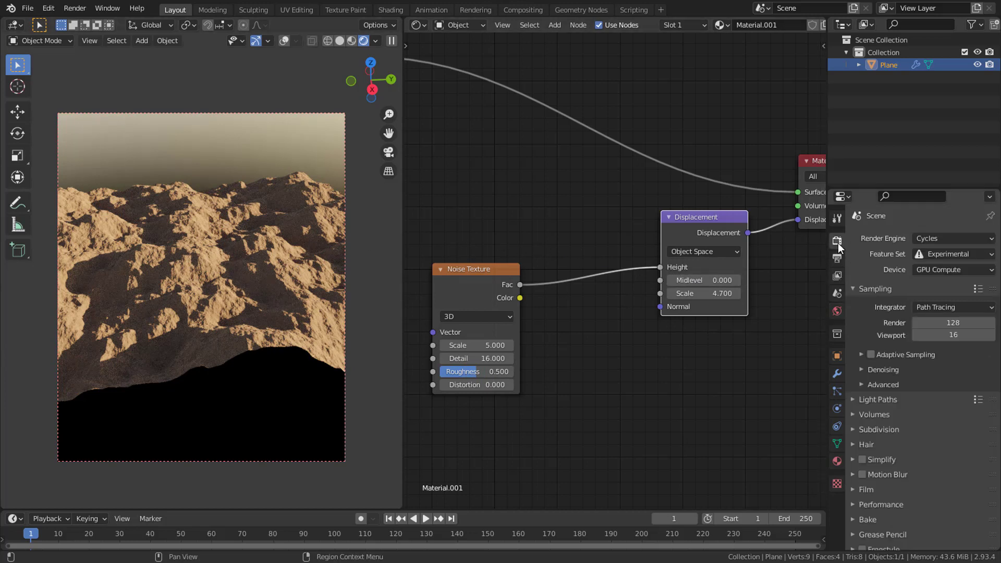
pyautogui.click(879, 430)
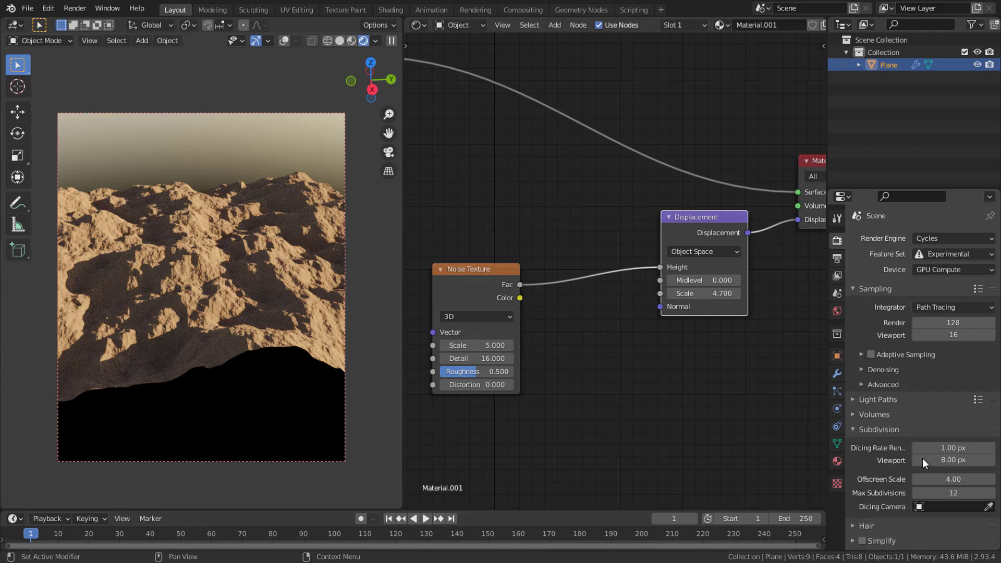
pyautogui.click(953, 460)
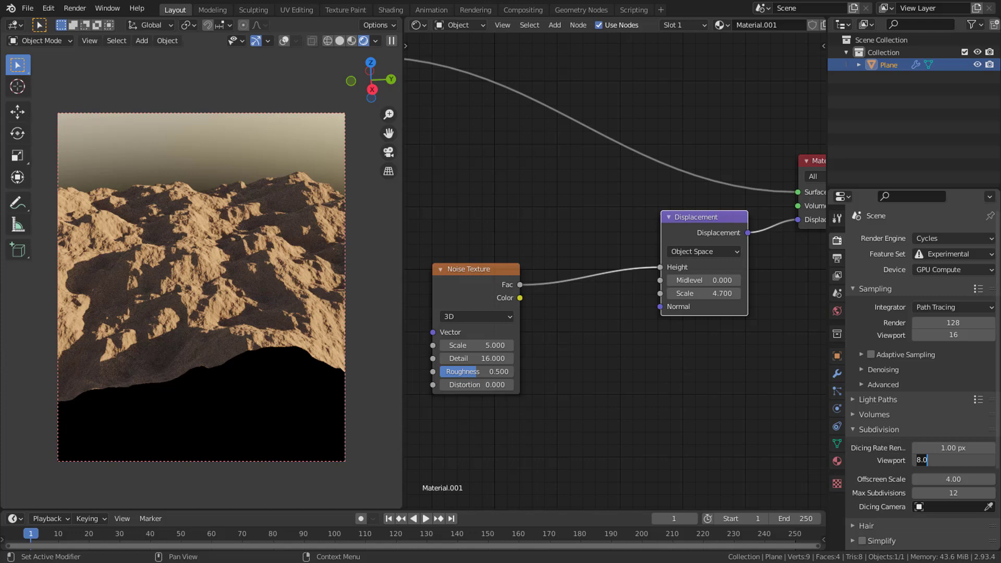
pyautogui.press('Return')
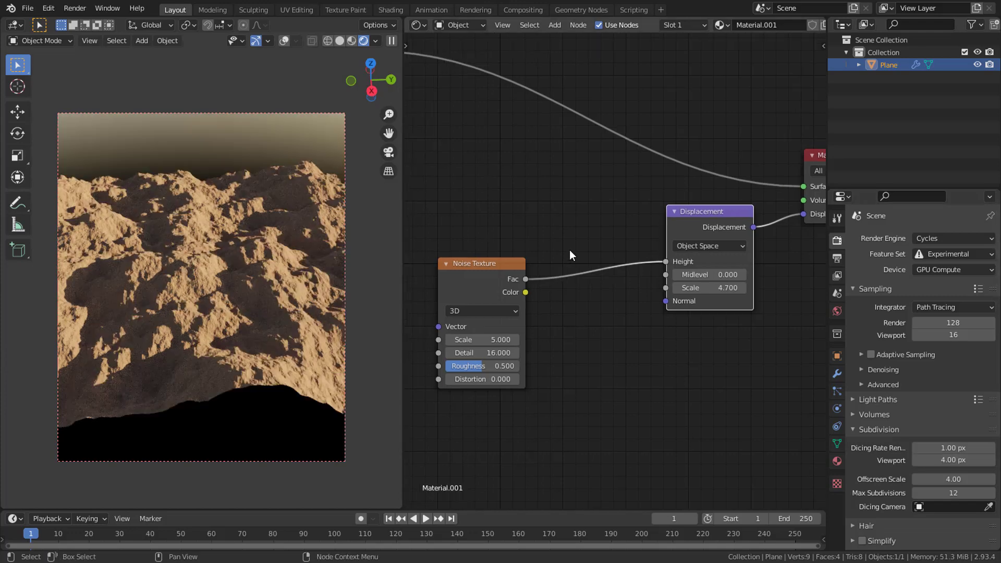
# Insert a ColorRamp node on the link between the Noise Texture and the Displacement node
pyautogui.hotkey('shift', 'a')
pyautogui.moveTo(570, 262)
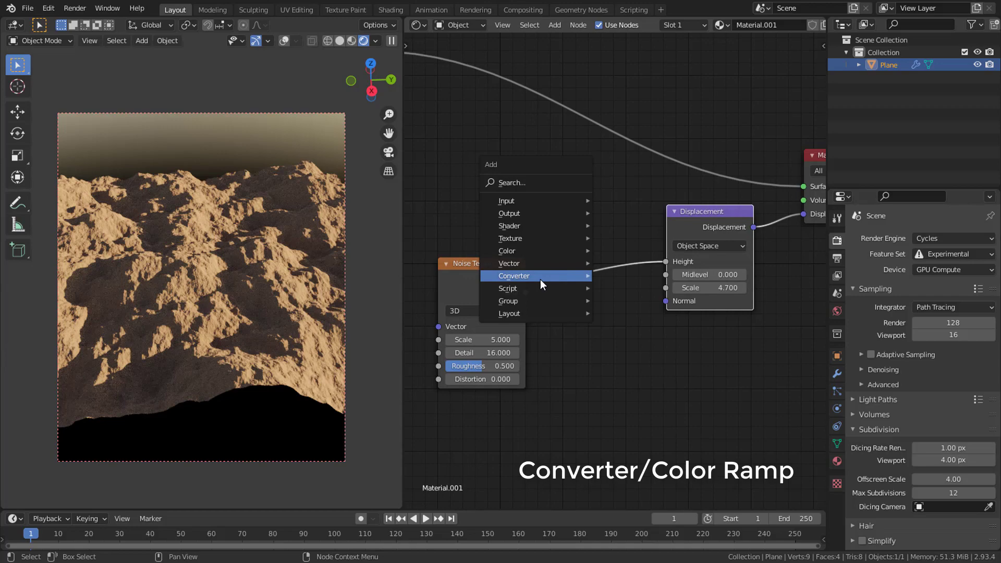
pyautogui.moveTo(540, 279)
pyautogui.click(625, 302)
pyautogui.click(537, 225)
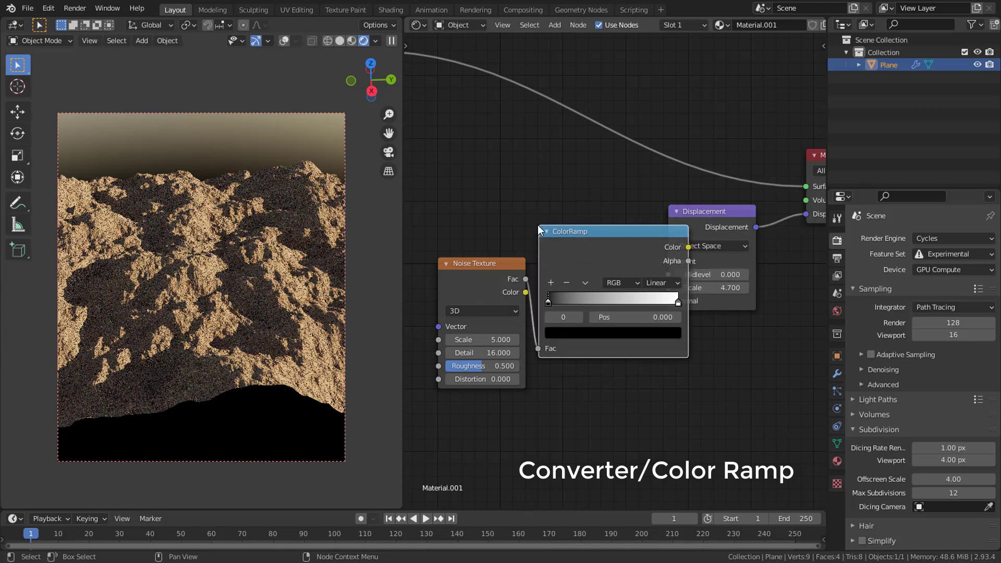
# Tighten the ColorRamp by moving its black stop to 0.509 and its white stop to about 0.7
pyautogui.scroll(2, 631, 295)
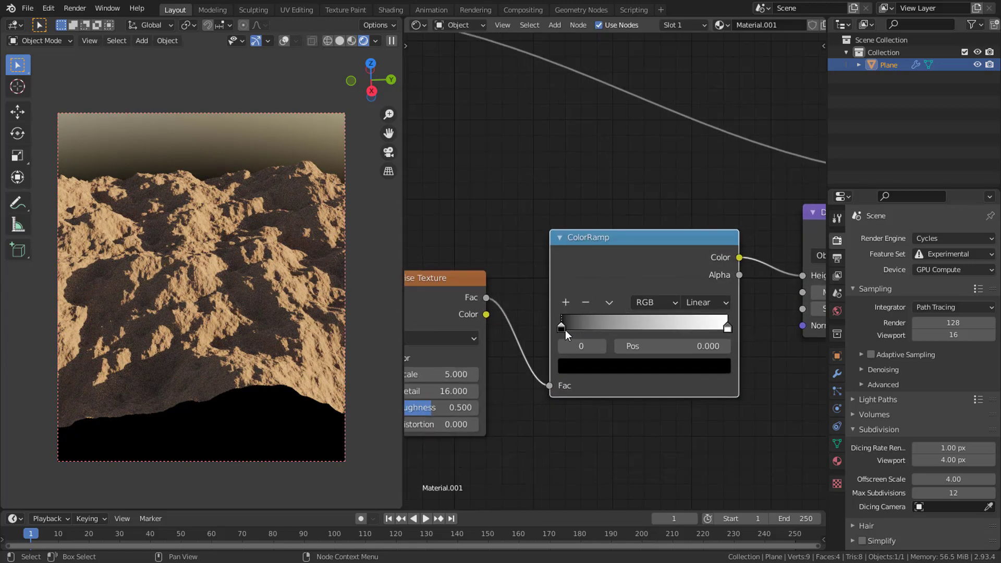
pyautogui.moveTo(561, 327); pyautogui.dragTo(649, 331)
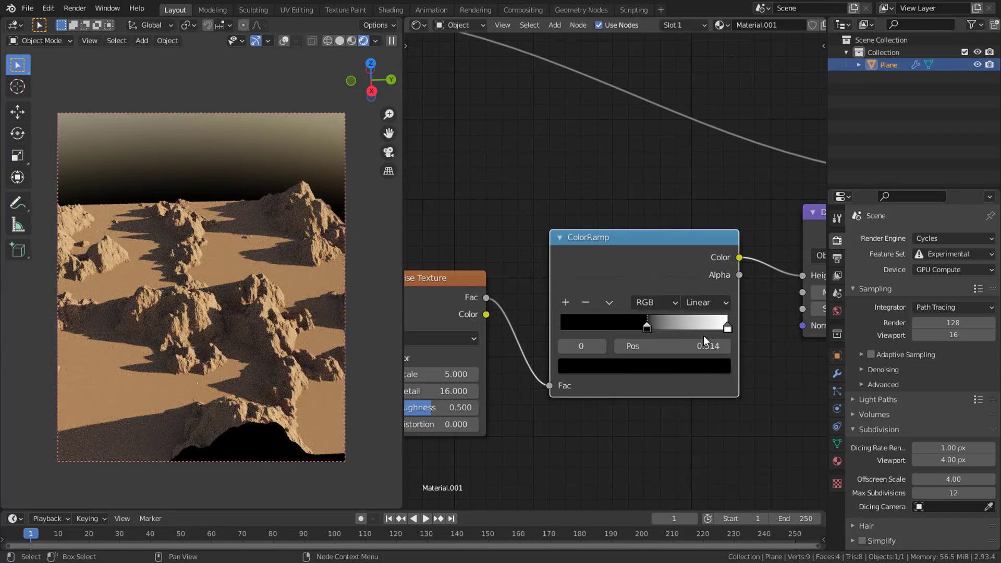
pyautogui.moveTo(730, 331); pyautogui.dragTo(673, 329)
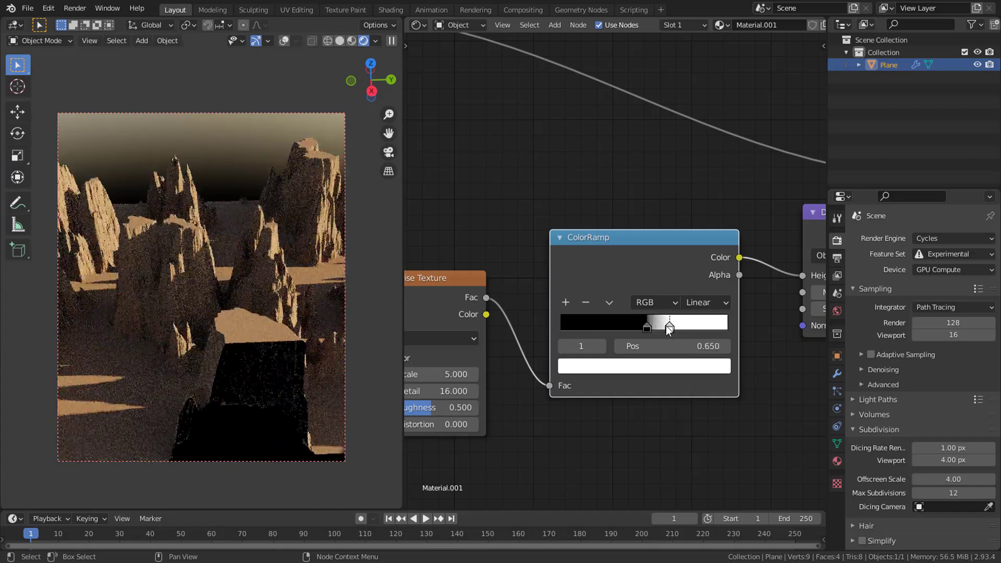
pyautogui.click(643, 327)
pyautogui.moveTo(674, 328); pyautogui.dragTo(677, 327)
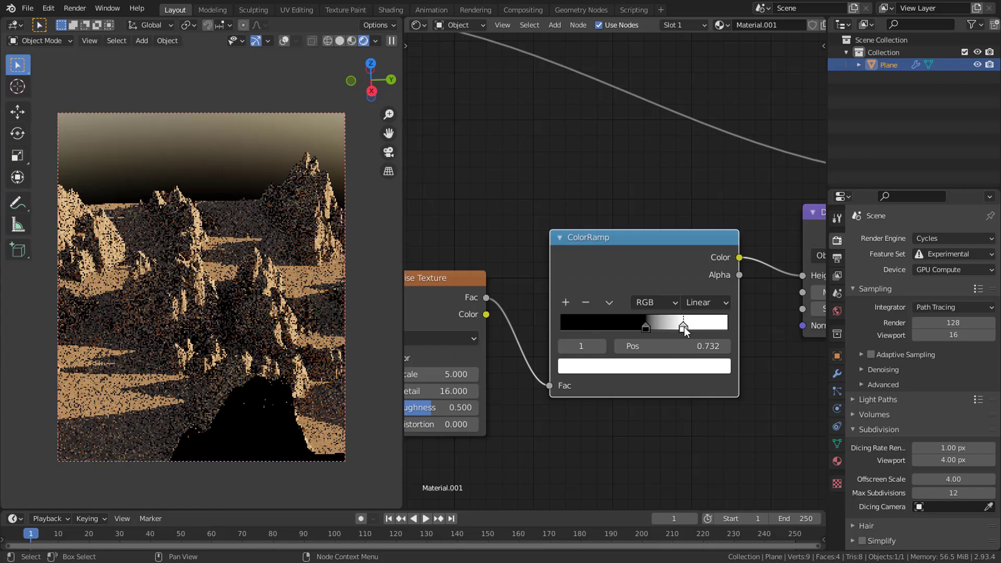
pyautogui.click(564, 302)
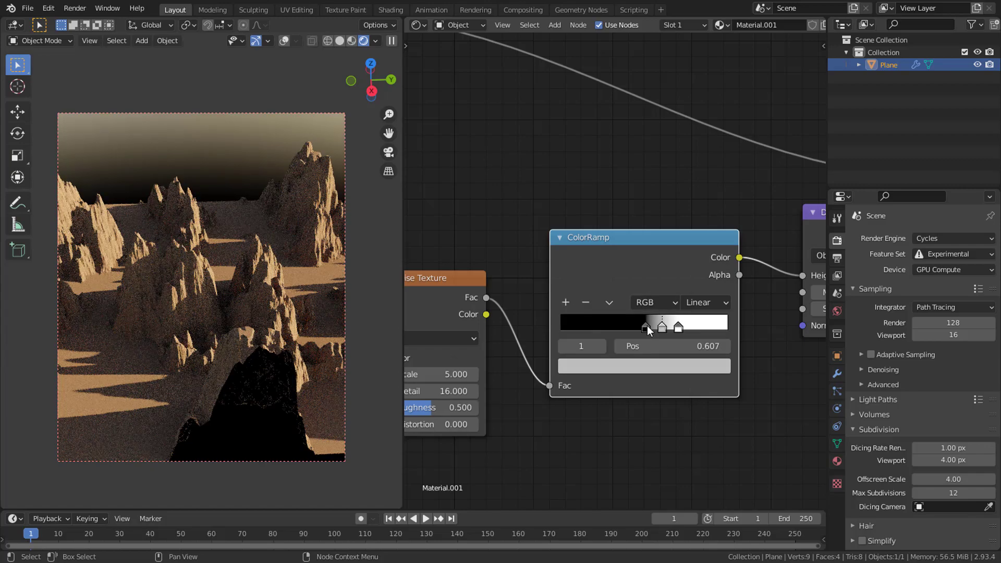
pyautogui.moveTo(663, 328)
pyautogui.mouseDown()
pyautogui.moveTo(647, 329)
pyautogui.moveTo(658, 327)
pyautogui.mouseUp()
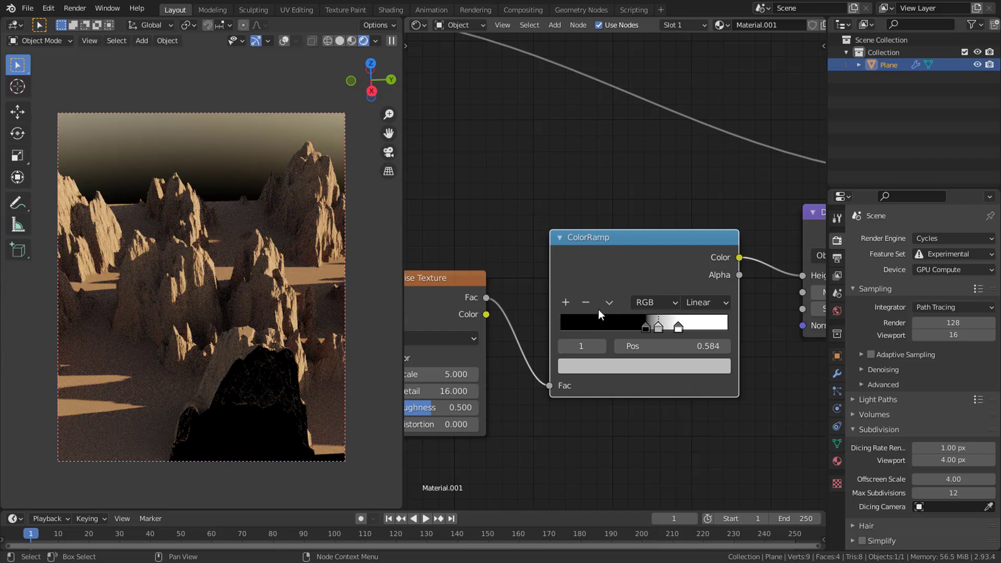
pyautogui.click(584, 305)
# Move the Noise Texture node away from the ColorRamp and place a duplicate of it directly below
pyautogui.scroll(-4, 668, 296)
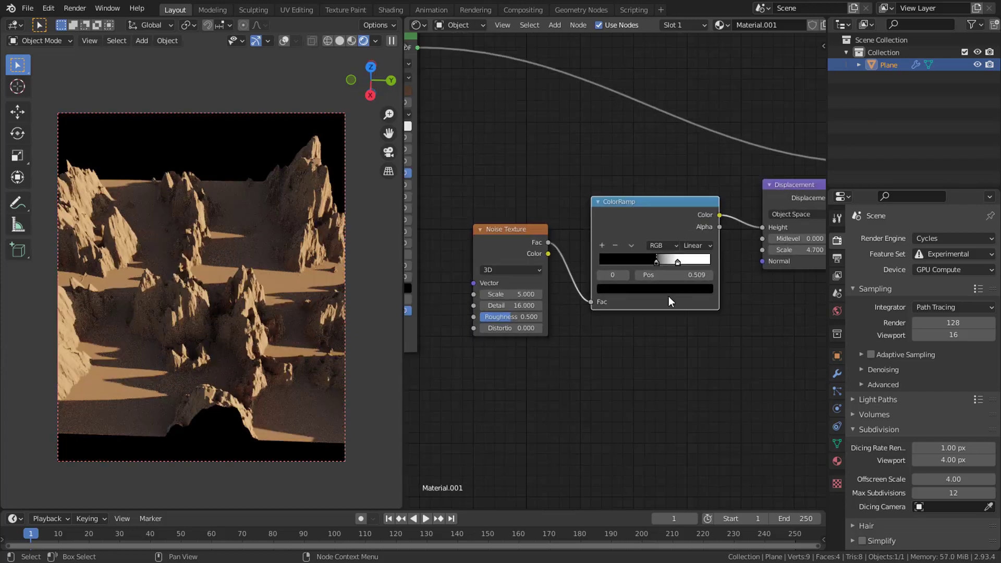
pyautogui.moveTo(543, 253); pyautogui.dragTo(517, 292)
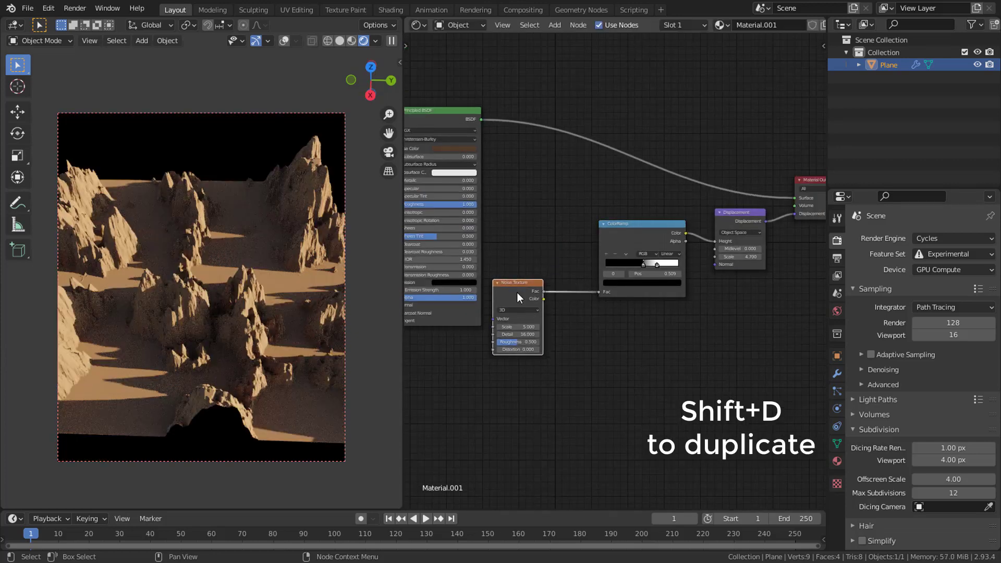
pyautogui.hotkey('shift', 'd')
pyautogui.click(518, 378)
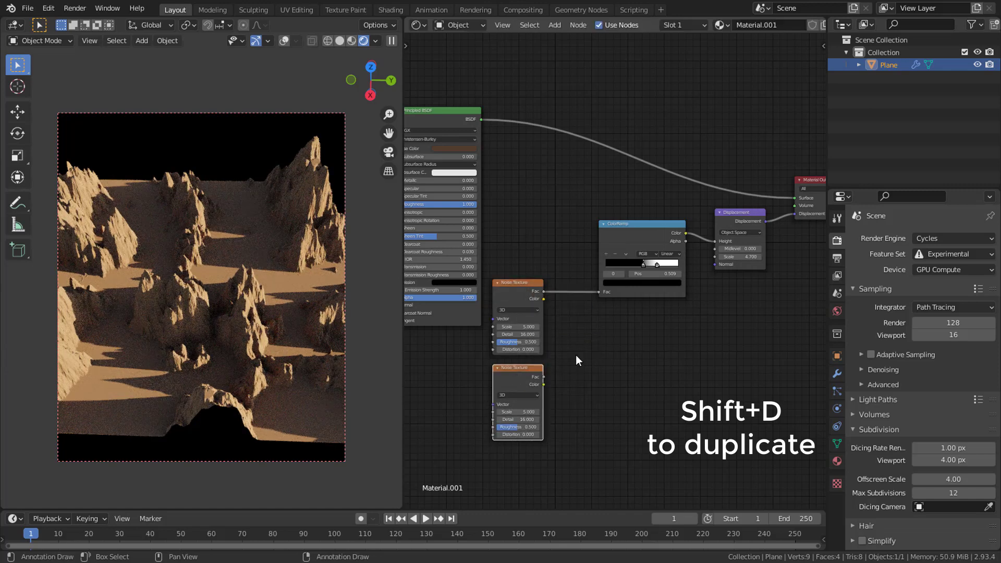
# Insert a MixRGB node between the upper Noise Texture and the ColorRamp, and connect the duplicate noise's Fac to Color2
pyautogui.hotkey('shift', 'a')
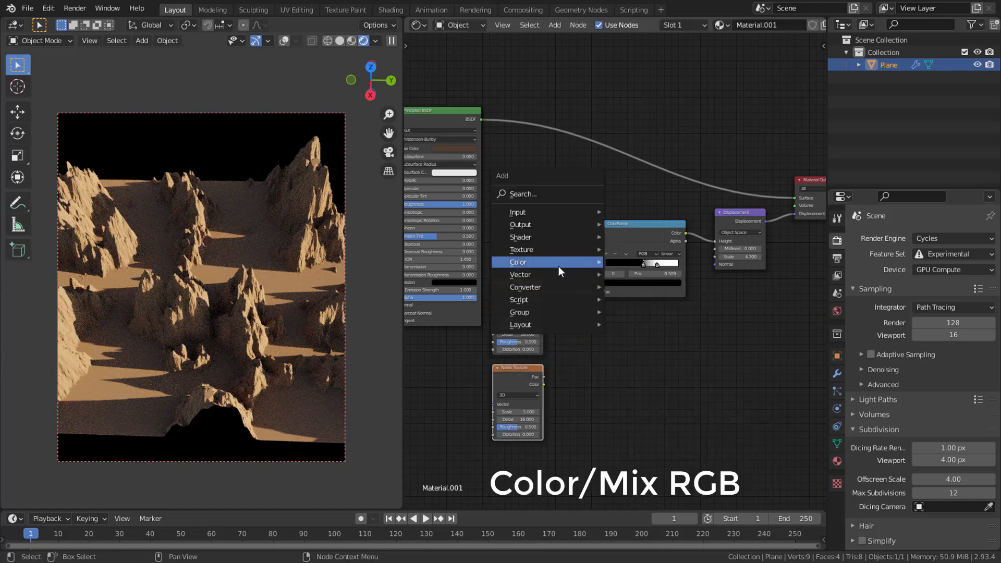
pyautogui.moveTo(553, 264)
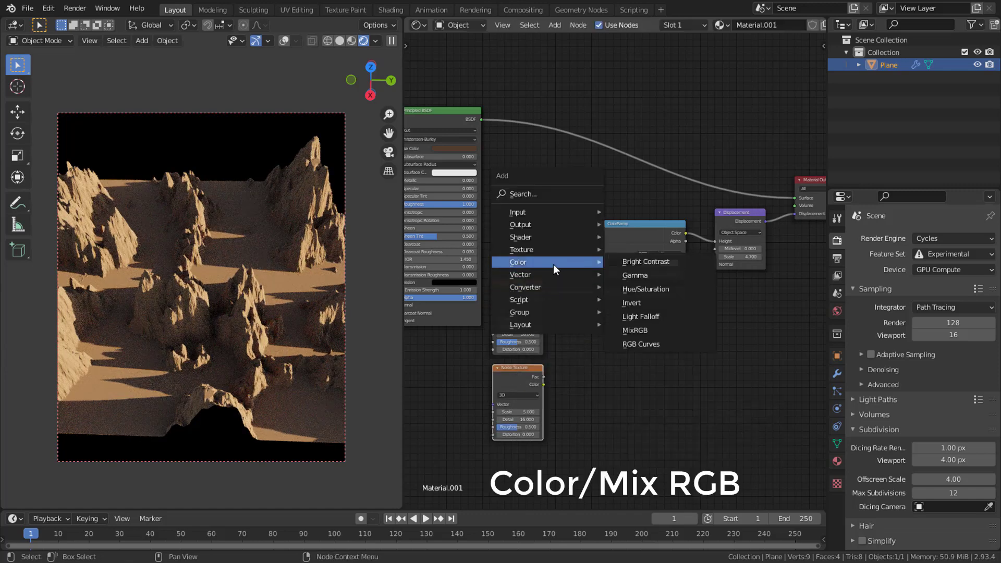
pyautogui.click(636, 329)
pyautogui.click(574, 284)
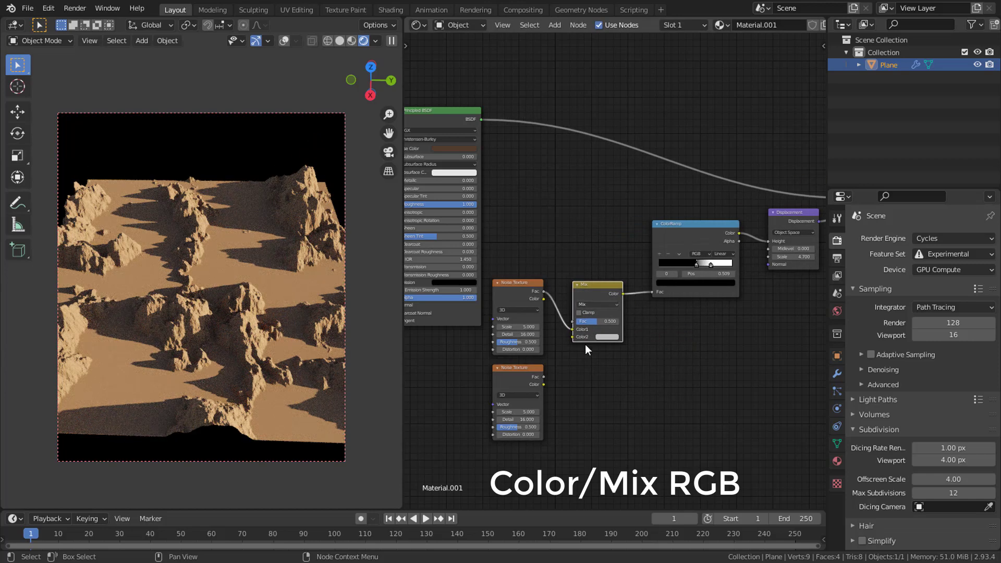
pyautogui.scroll(2, 553, 375)
pyautogui.moveTo(541, 355); pyautogui.dragTo(588, 302)
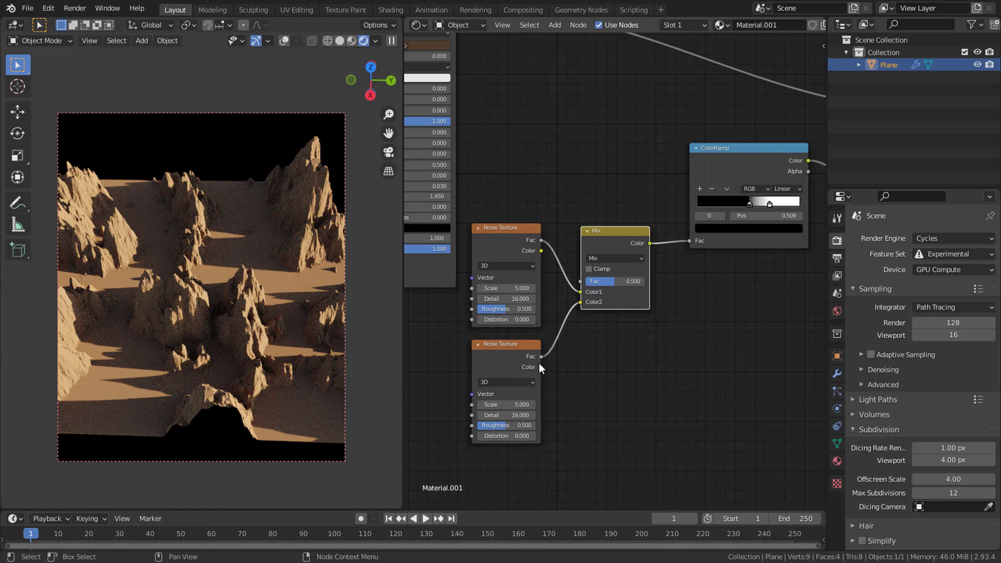
# Set the lower Noise Texture's scale to 2.1 and the Mix node's factor to 0.292
pyautogui.moveTo(546, 358); pyautogui.dragTo(547, 353, button='middle')
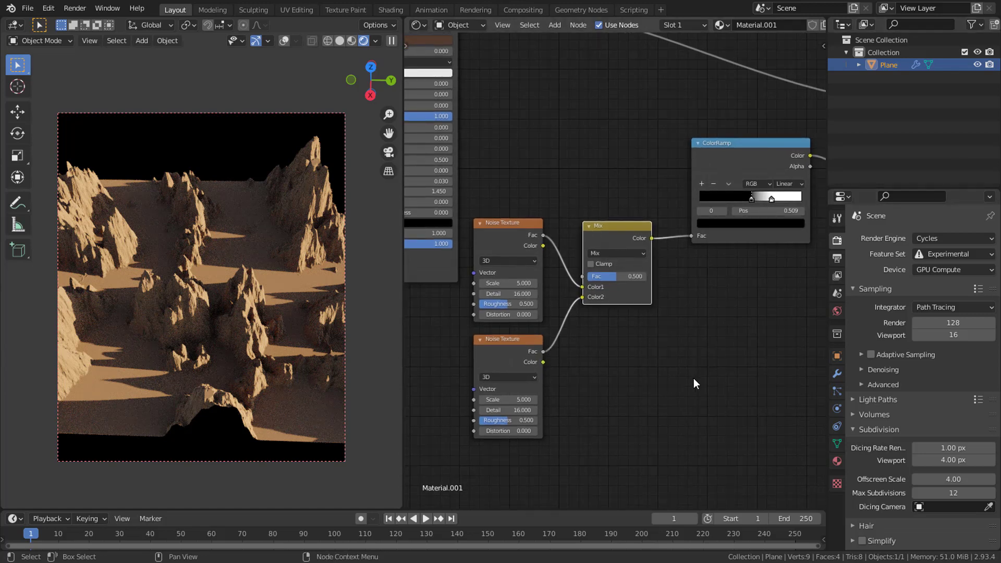
pyautogui.moveTo(623, 279)
pyautogui.mouseDown()
pyautogui.moveTo(599, 279)
pyautogui.moveTo(642, 279)
pyautogui.mouseUp()
pyautogui.rightClick(644, 276)
pyautogui.moveTo(526, 310); pyautogui.dragTo(574, 248, button='middle')
pyautogui.scroll(4, 574, 248)
pyautogui.moveTo(536, 362); pyautogui.dragTo(494, 361)
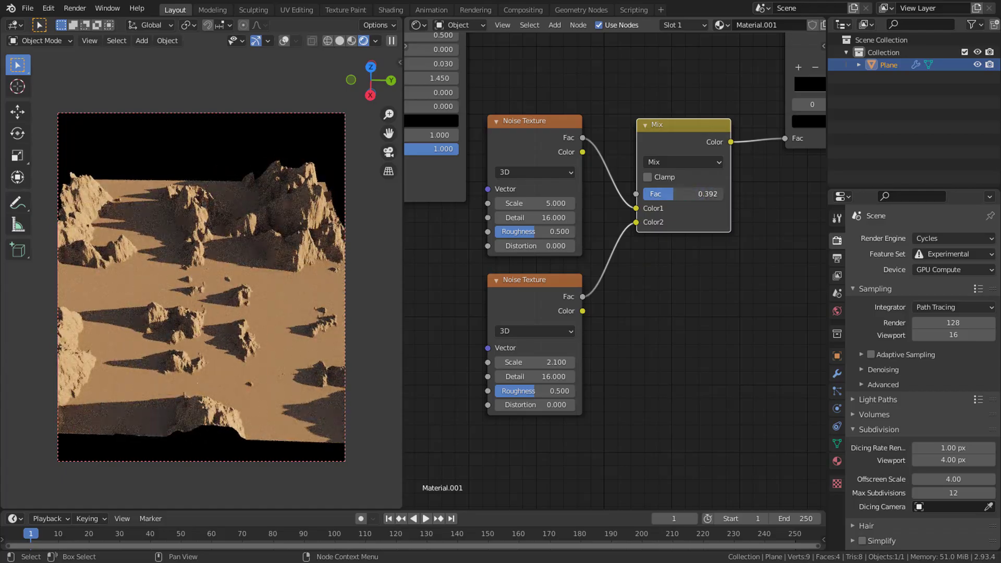
pyautogui.moveTo(673, 193)
pyautogui.mouseDown()
pyautogui.moveTo(656, 194)
pyautogui.moveTo(713, 194)
pyautogui.moveTo(666, 194)
pyautogui.mouseUp()
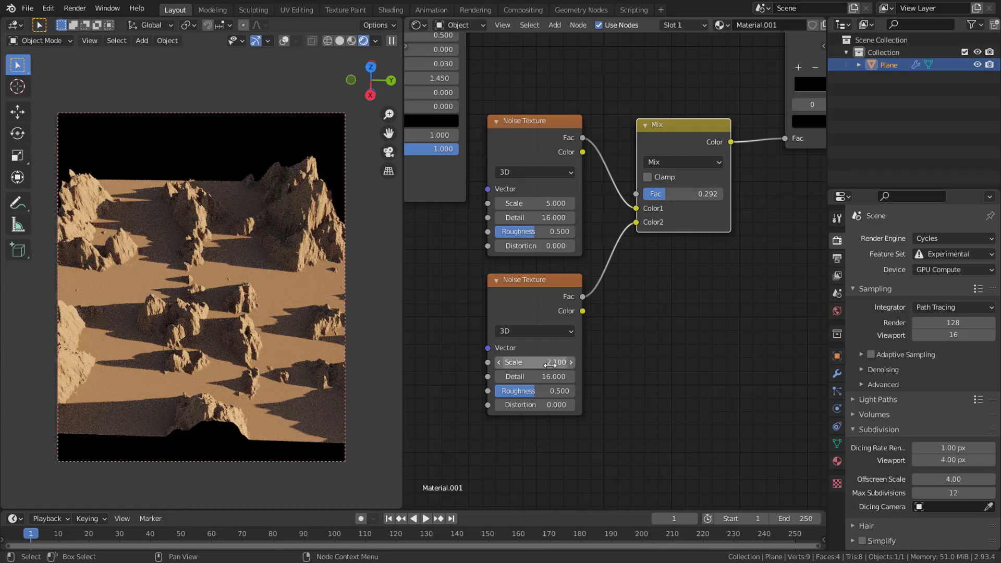
# Move the Displacement node farther from the ColorRamp to make room for another node between them
pyautogui.scroll(-1, 746, 242)
pyautogui.scroll(-4, 744, 242)
pyautogui.moveTo(733, 268); pyautogui.dragTo(636, 299, button='middle')
pyautogui.moveTo(773, 139); pyautogui.dragTo(859, 136)
pyautogui.moveTo(610, 244); pyautogui.dragTo(532, 263, button='middle')
# Insert a duplicate of the Mix node between the ColorRamp and Displacement, and place a duplicate ColorRamp below the original
pyautogui.click(533, 262)
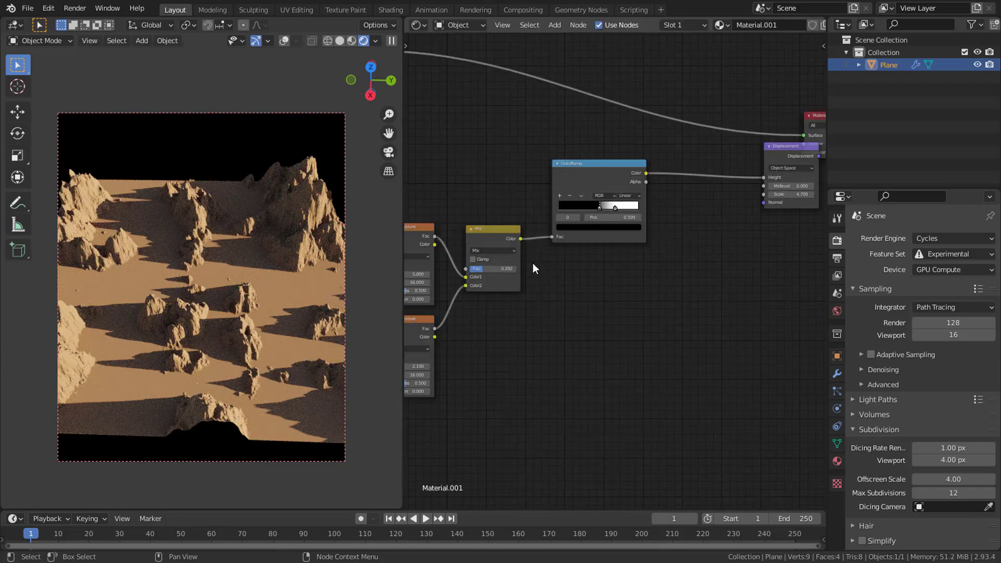
pyautogui.hotkey('shift', 'd')
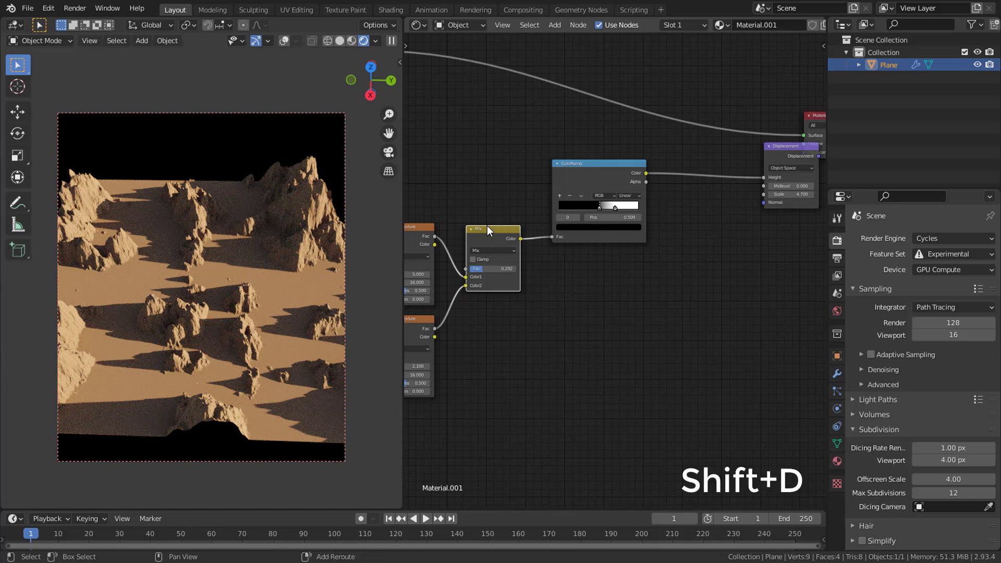
pyautogui.click(707, 154)
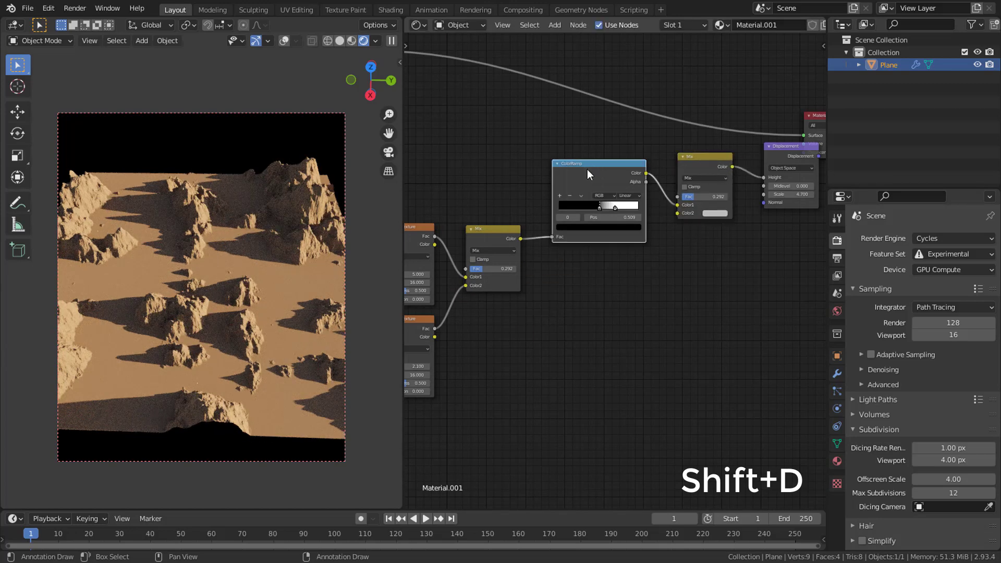
pyautogui.hotkey('shift', 'd')
pyautogui.click(580, 294)
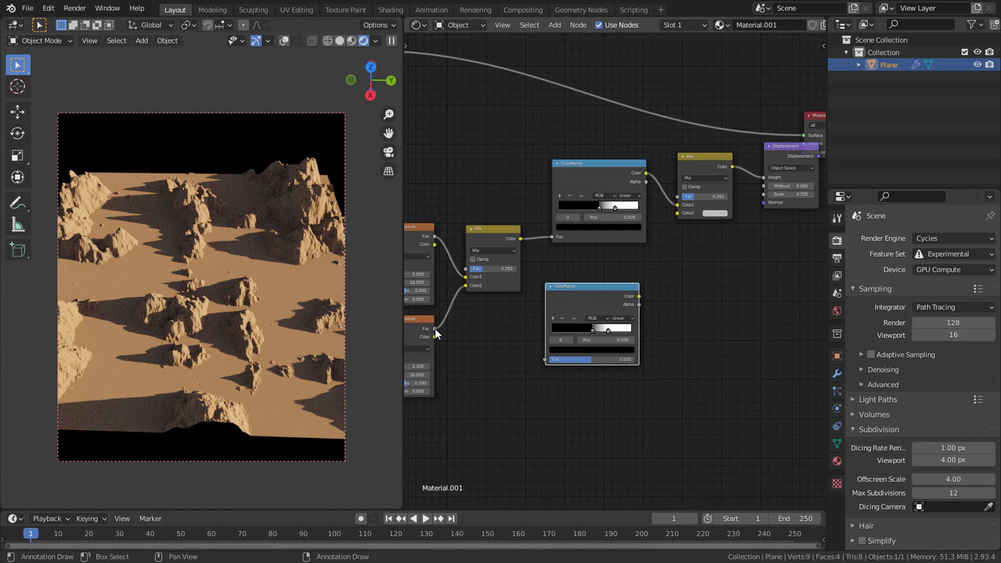
# Connect the lower Noise Texture's Fac to the duplicate ColorRamp's Fac, and that ramp's Color to the second Mix node's Color2
pyautogui.moveTo(435, 329); pyautogui.dragTo(545, 359)
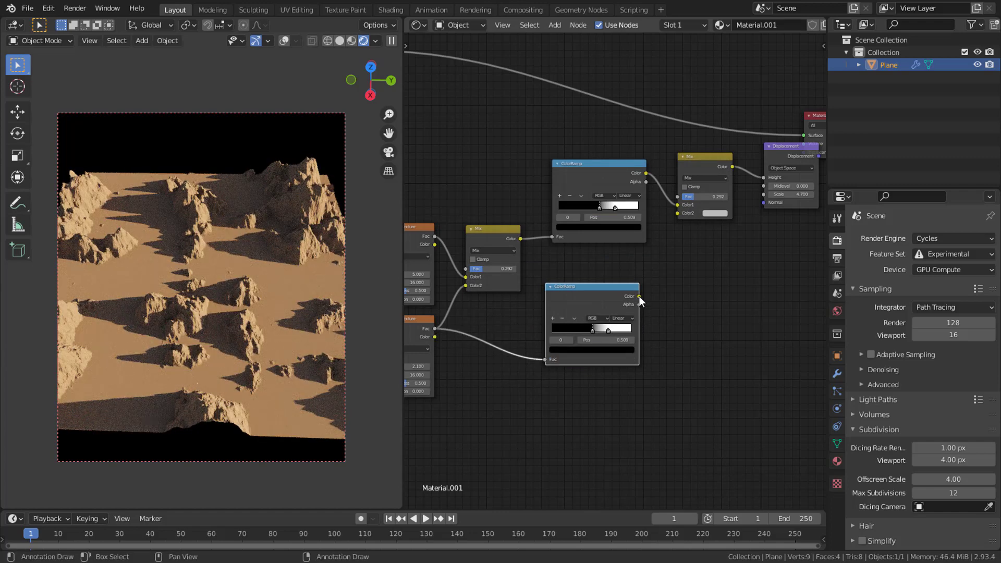
pyautogui.moveTo(639, 296); pyautogui.dragTo(677, 214)
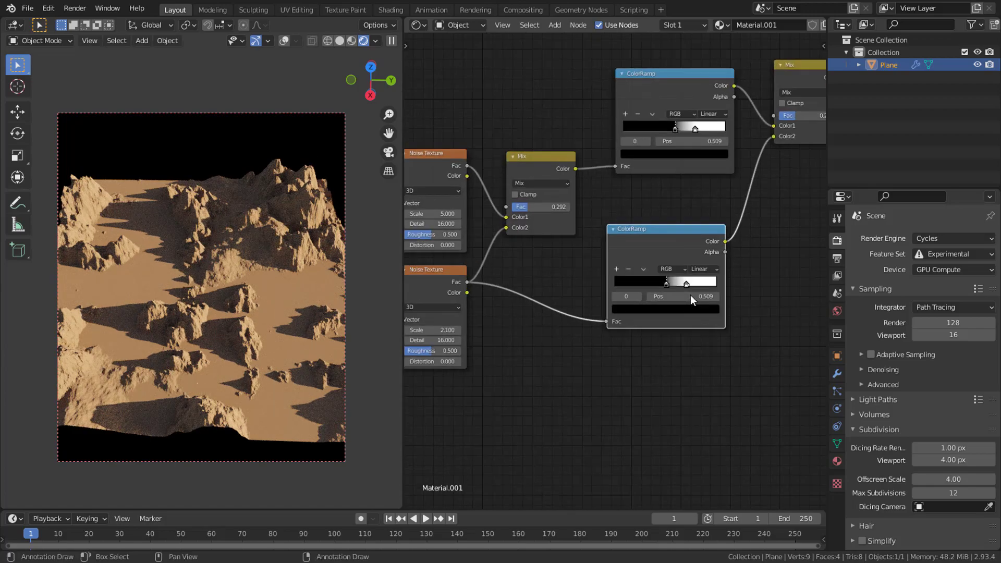
# Shift the lower ColorRamp's black stop toward the white one and add a light grey stop between them at position 0.593
pyautogui.scroll(5, 592, 323)
pyautogui.moveTo(592, 321)
pyautogui.mouseDown()
pyautogui.moveTo(623, 322)
pyautogui.moveTo(569, 327)
pyautogui.moveTo(628, 324)
pyautogui.moveTo(606, 321)
pyautogui.mouseUp()
pyautogui.keyDown('ctrl'); pyautogui.click(613, 322); pyautogui.keyUp('ctrl')
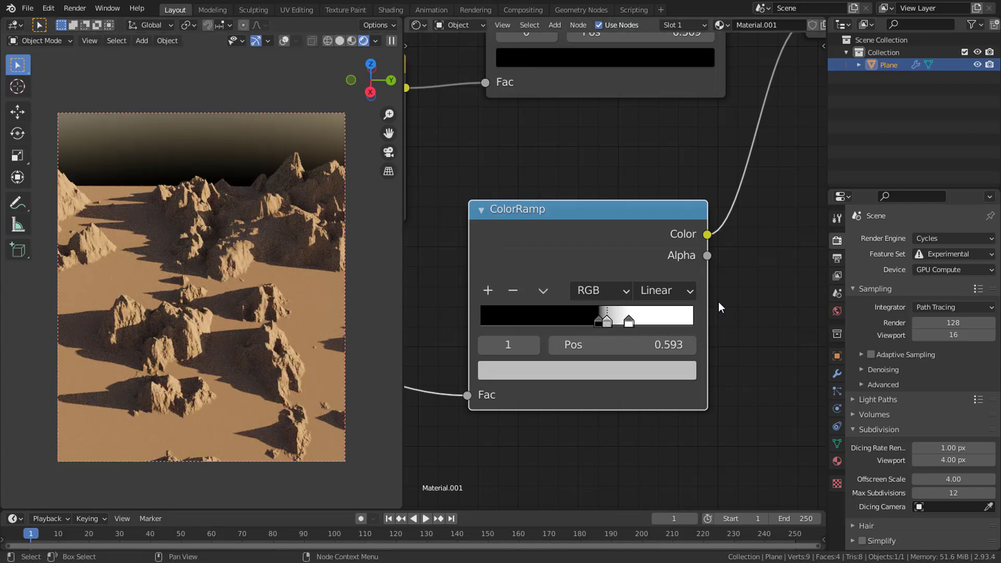
# Set the factor of the Mix node before the Displacement node to 0.442
pyautogui.scroll(-2, 718, 301)
pyautogui.scroll(-2, 717, 302)
pyautogui.moveTo(734, 151); pyautogui.dragTo(640, 321, button='middle')
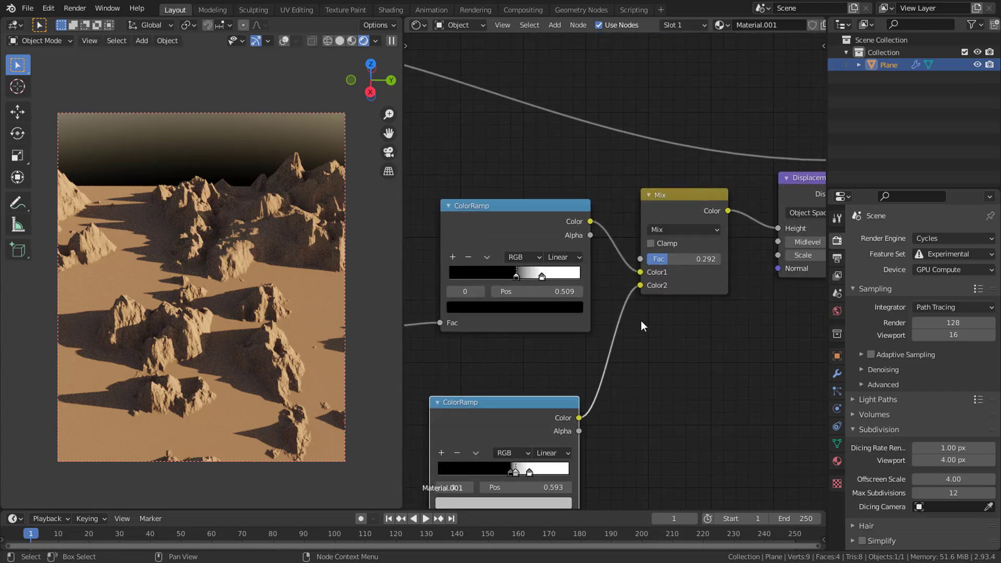
pyautogui.scroll(3, 640, 320)
pyautogui.moveTo(680, 258); pyautogui.dragTo(696, 259)
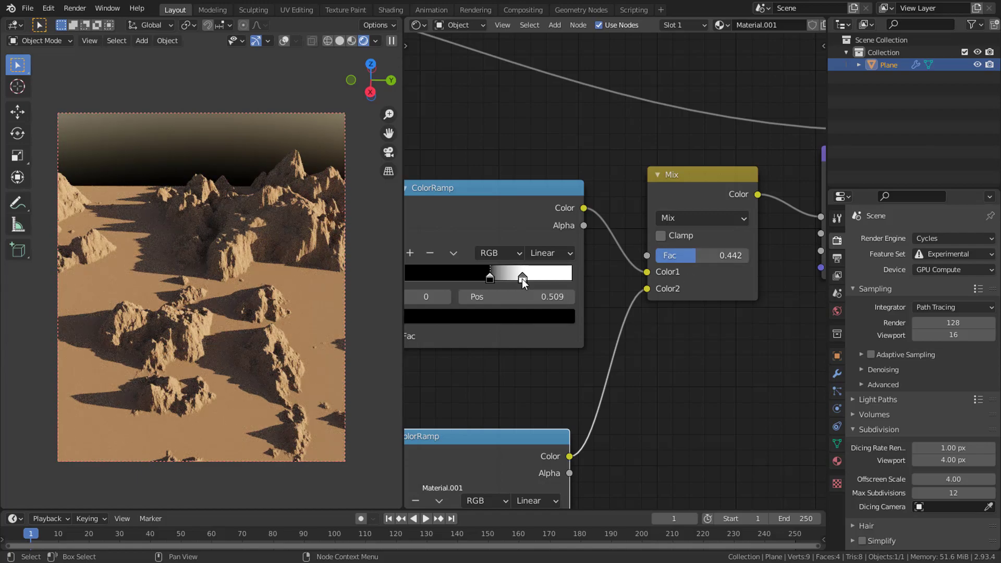
# Move the upper ColorRamp's light stop closer to its black stop, and select the ramp's black stop
pyautogui.moveTo(522, 280); pyautogui.dragTo(502, 280)
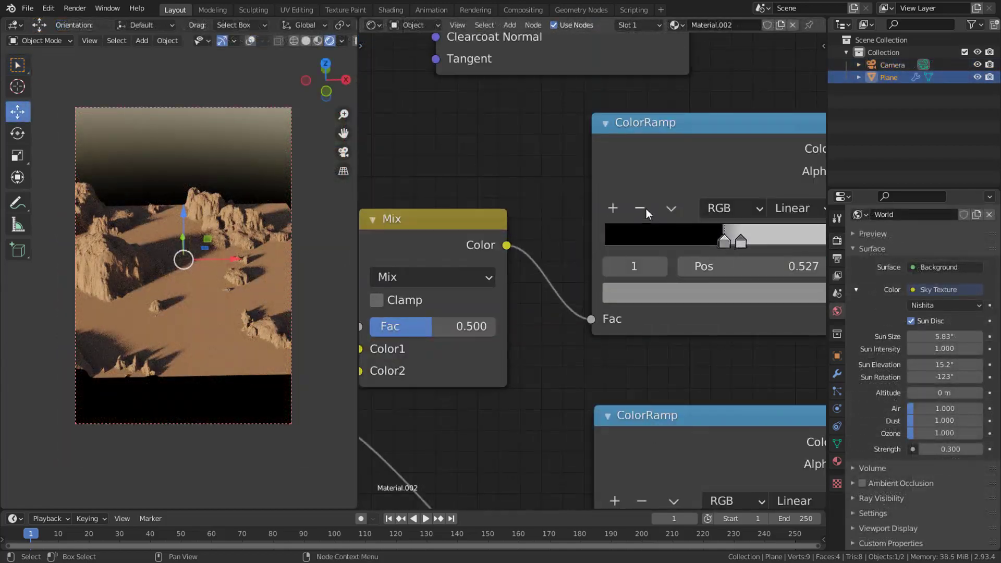
pyautogui.click(730, 239)
pyautogui.scroll(-4, 591, 279)
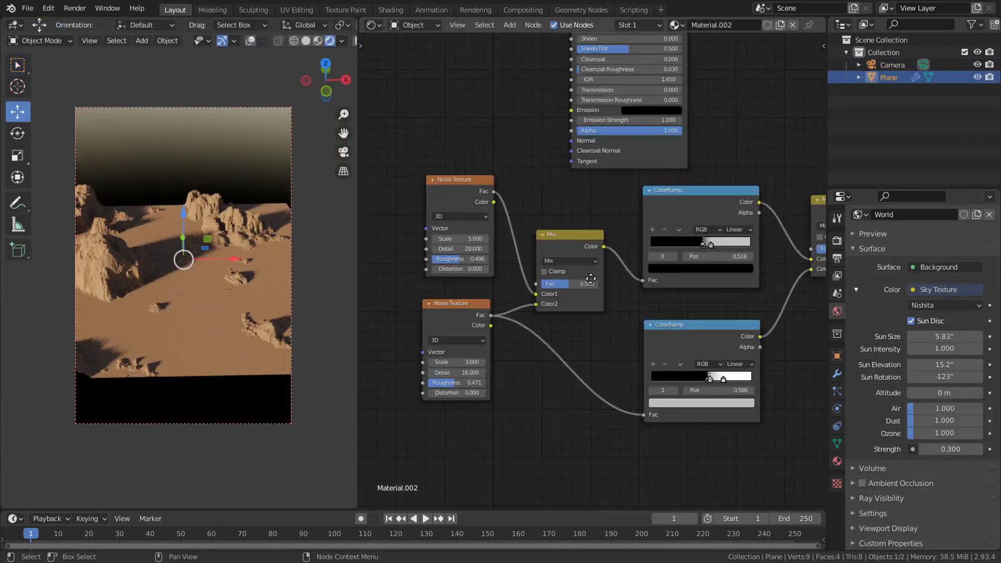